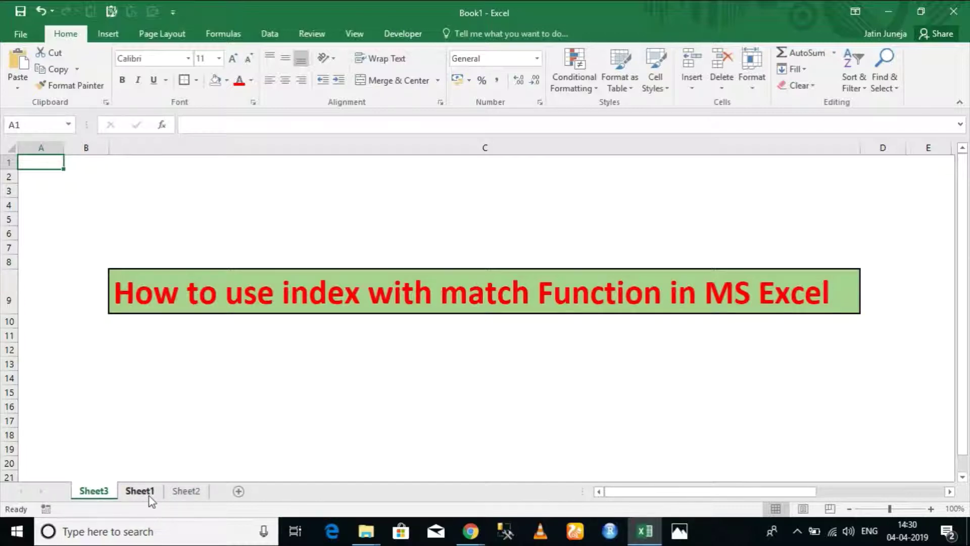
- Examine the share price data on Sheet2: the header row, the date column and the first row of prices
{"action": "left_click", "coordinate": [180, 495]}
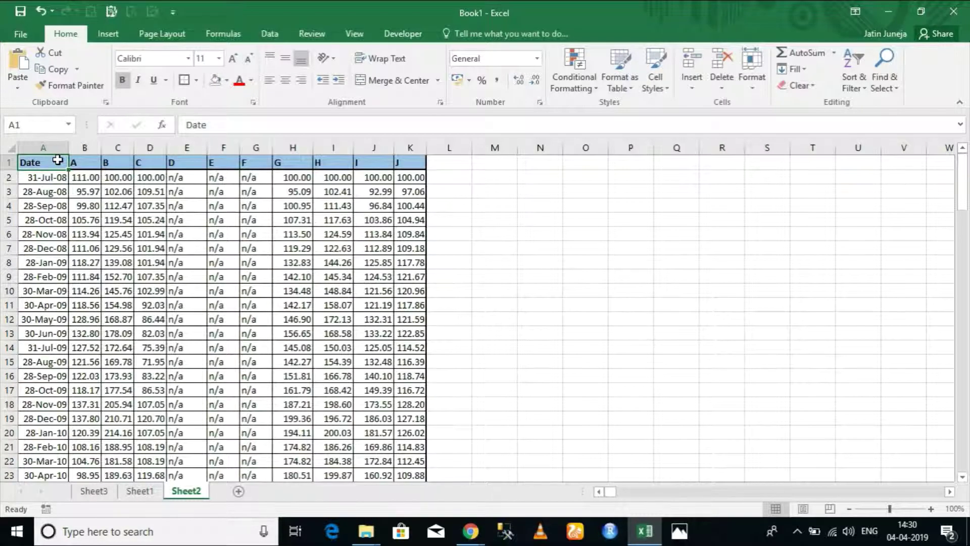
{"action": "key", "text": "ctrl+shift+Right"}
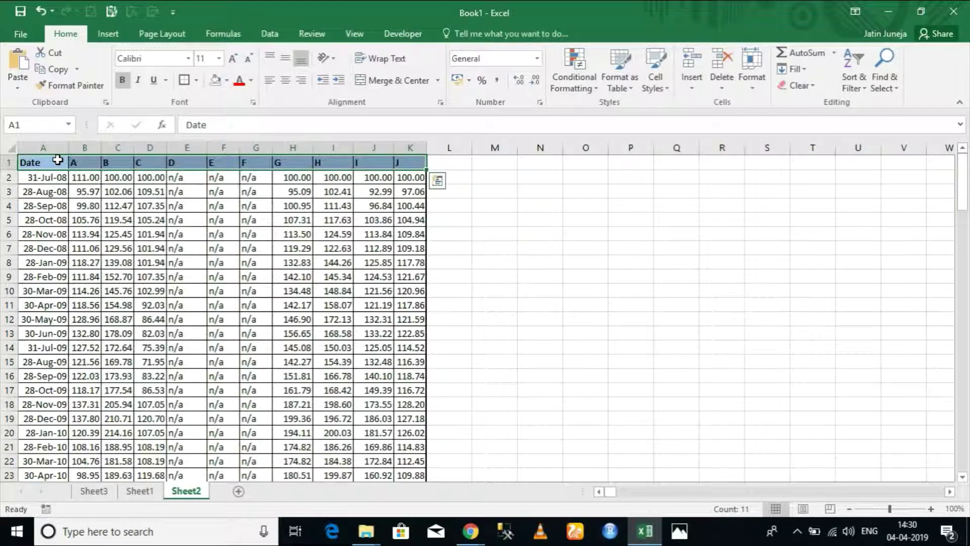
{"action": "key", "text": "ctrl+shift+Down"}
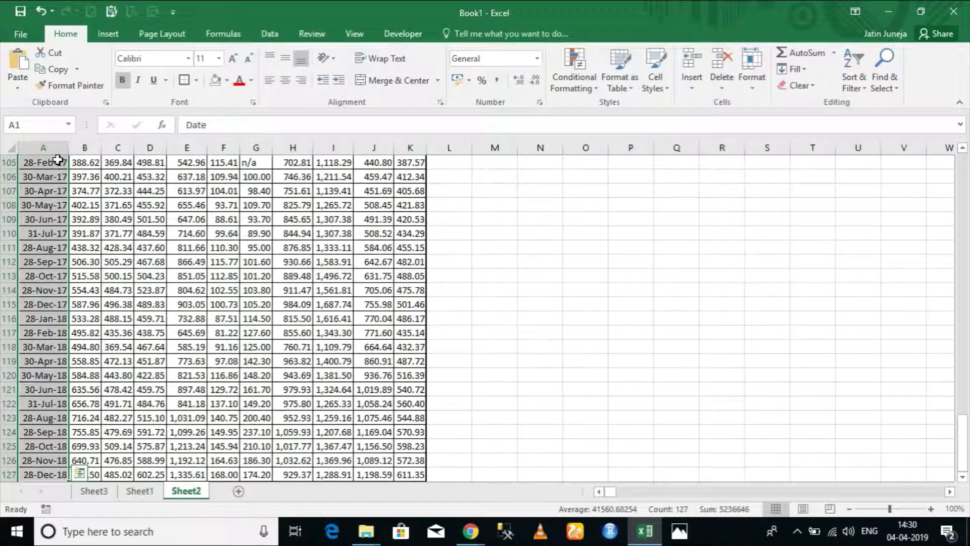
{"action": "key", "text": "ctrl+Home"}
{"action": "key", "text": "Down"}
{"action": "key", "text": "Right"}
{"action": "key", "text": "ctrl+shift+Right"}
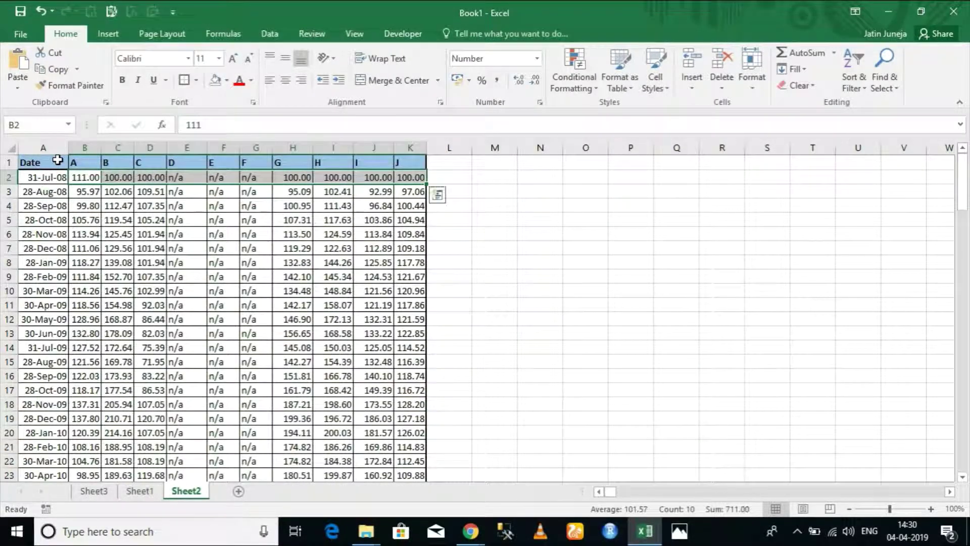
{"action": "key", "text": "Left"}
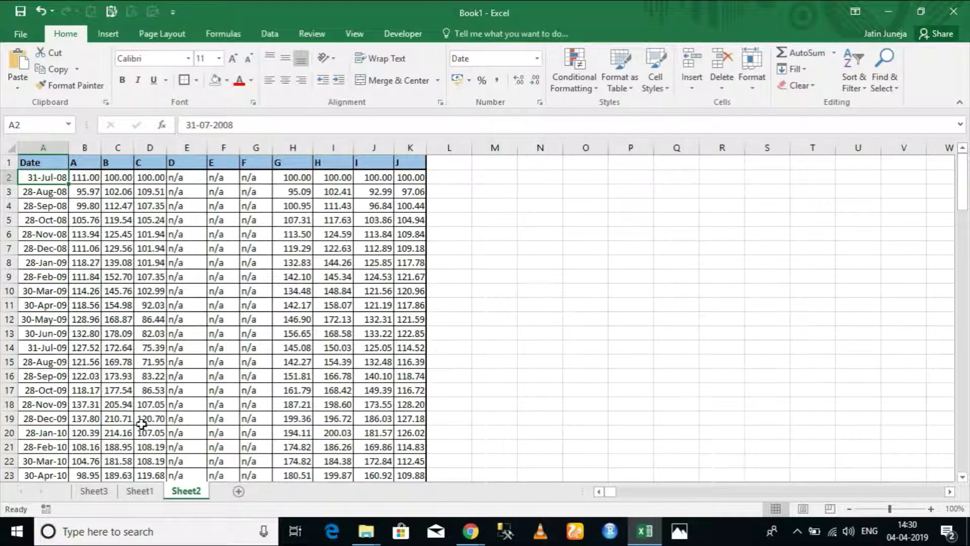
- Review the Company, Date and Share Price columns of the lookup table on Sheet1
{"action": "left_click", "coordinate": [139, 491]}
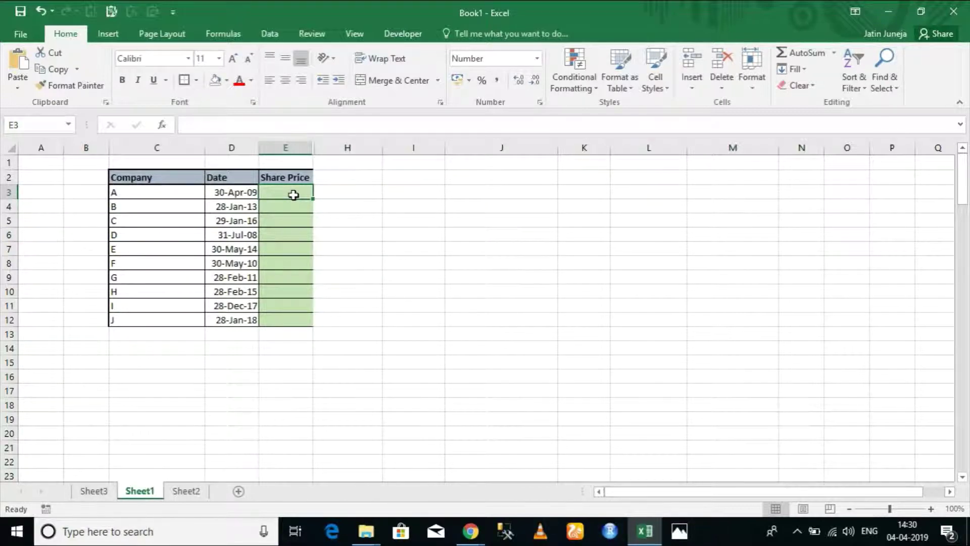
{"action": "key", "text": "Left"}
{"action": "key", "text": "Left"}
{"action": "key", "text": "Right"}
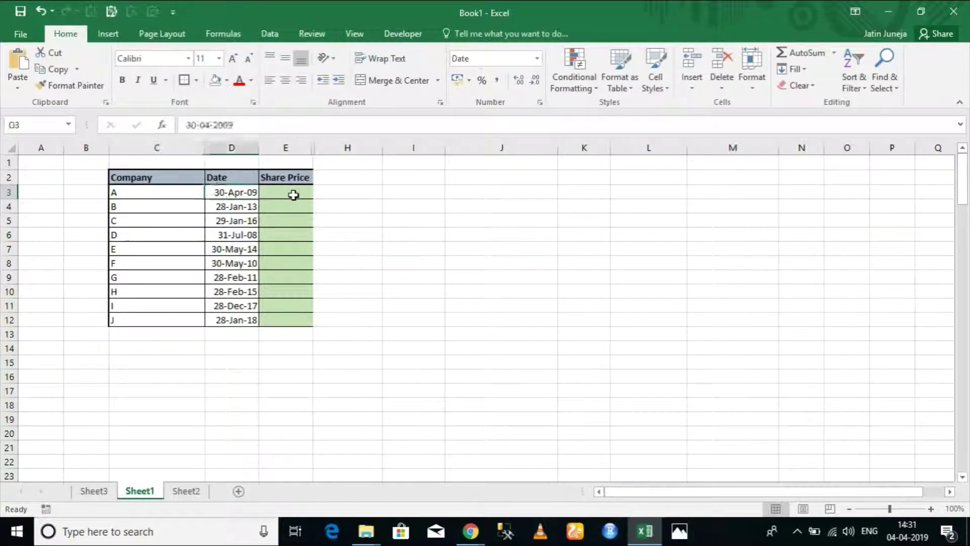
{"action": "key", "text": "Right"}
{"action": "key", "text": "Up"}
{"action": "key", "text": "Down"}
{"action": "key", "text": "Left"}
{"action": "key", "text": "Left"}
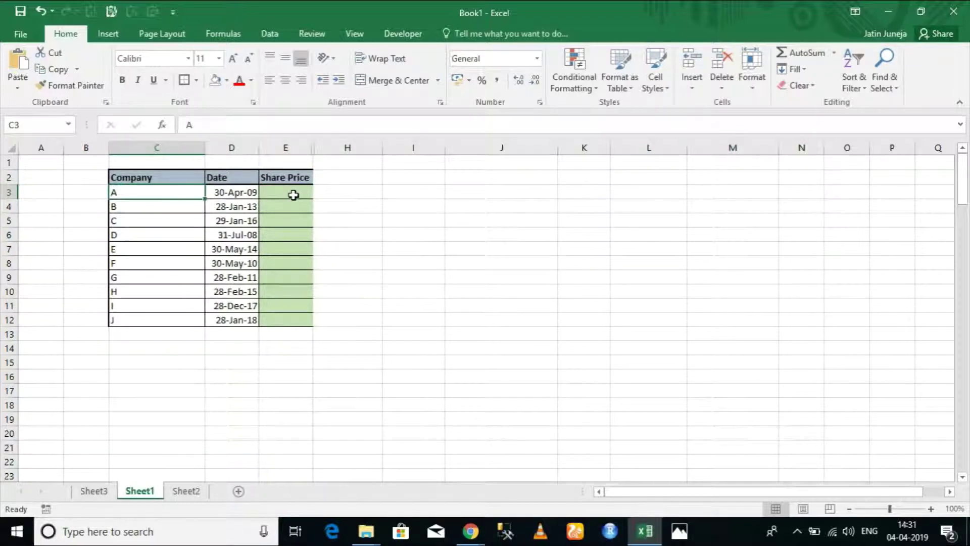
{"action": "key", "text": "Right"}
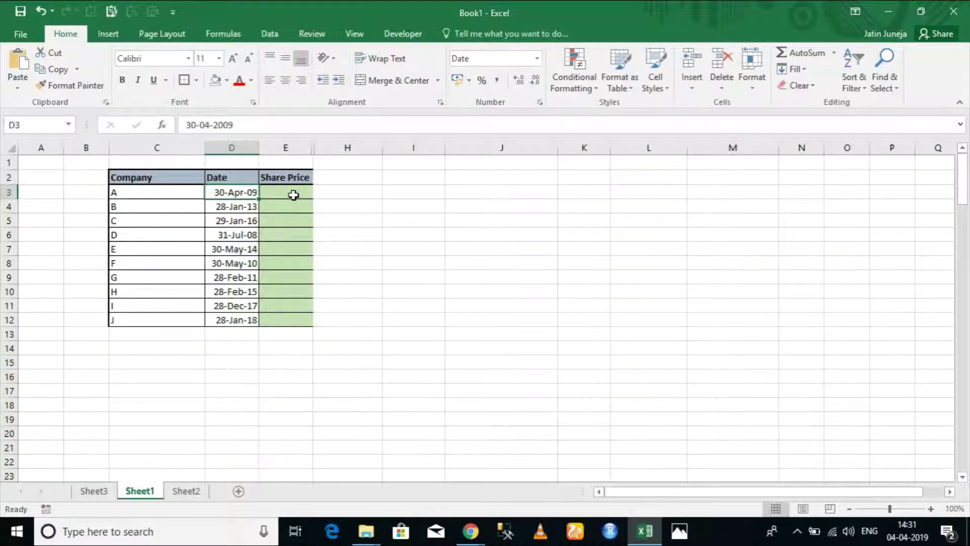
- Unhide columns F and G between the Share Price column and column H on Sheet1
{"action": "left_click", "coordinate": [294, 195]}
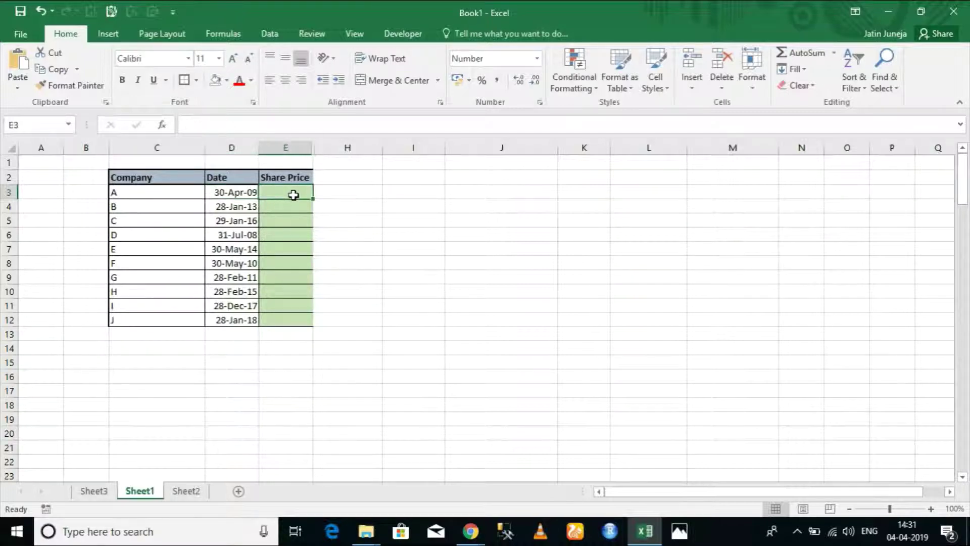
{"action": "key", "text": "ctrl+space"}
{"action": "key", "text": "shift+Right"}
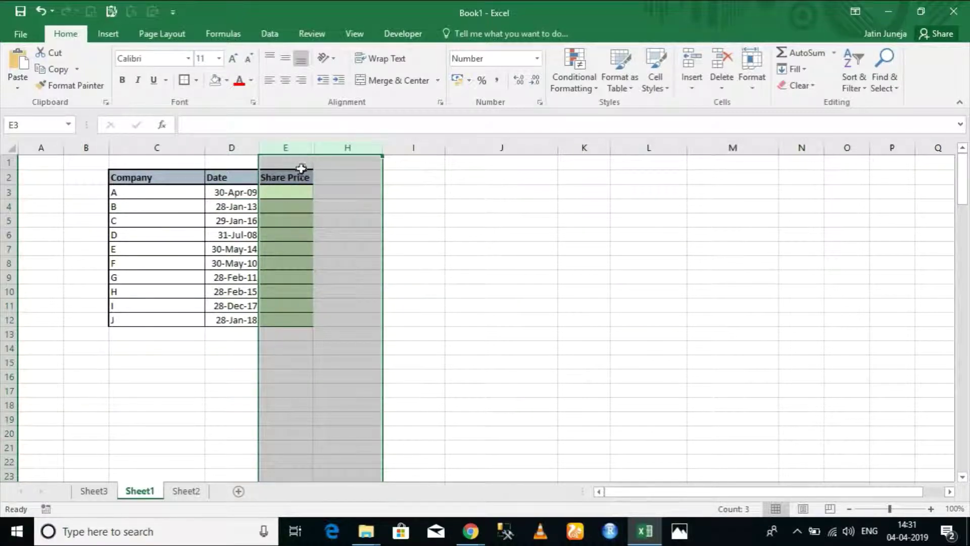
{"action": "right_click", "coordinate": [295, 182]}
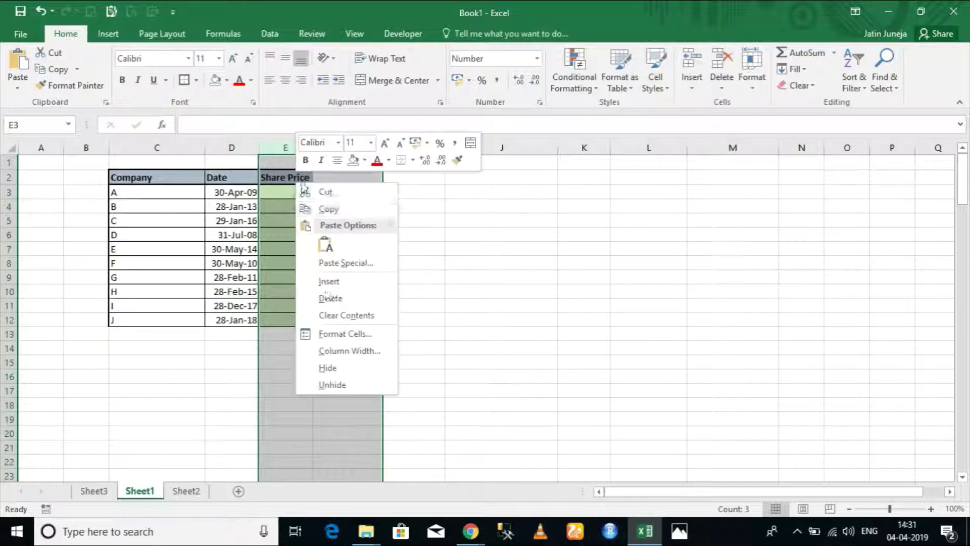
{"action": "left_click", "coordinate": [333, 385]}
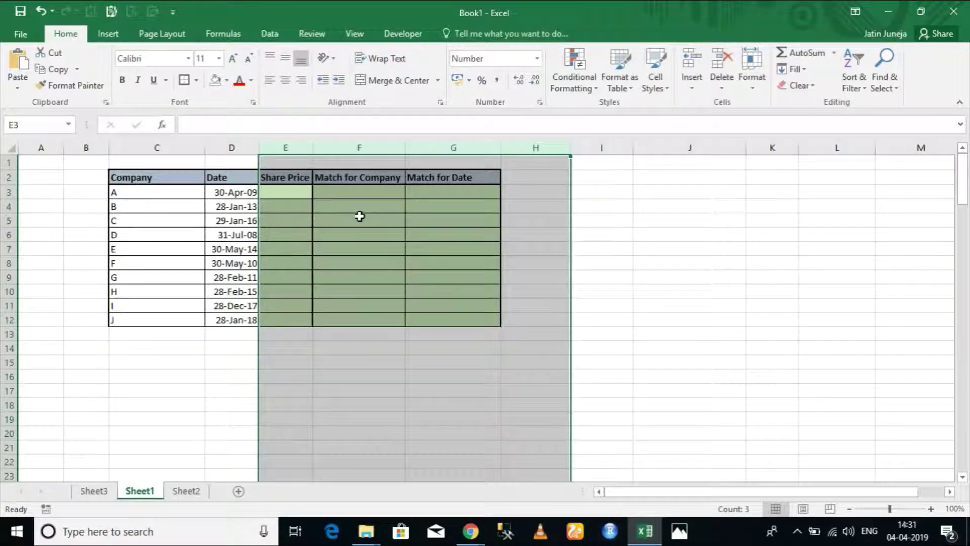
- Start a MATCH formula in G3 under Match for Date, with the date in D3 as lookup value
{"action": "left_click", "coordinate": [439, 187]}
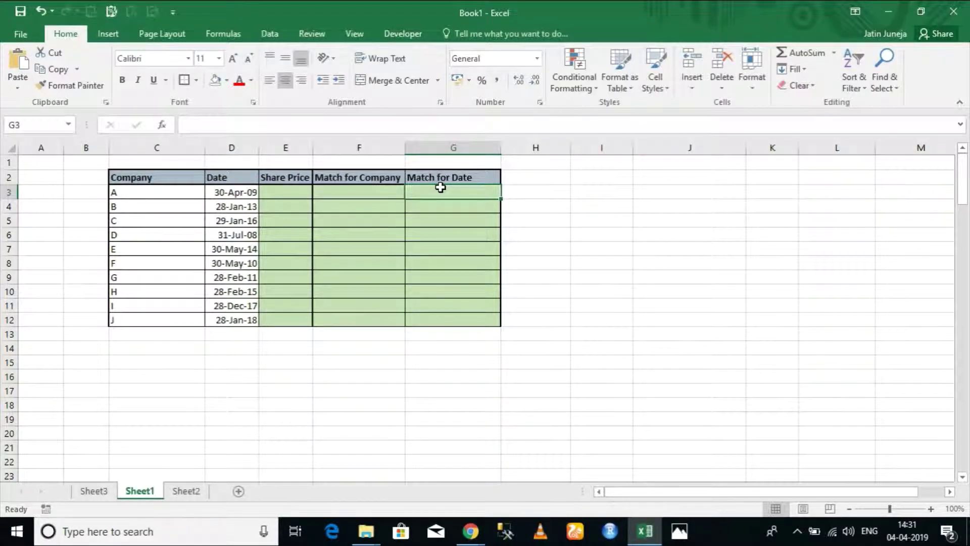
{"action": "key", "text": "Left"}
{"action": "key", "text": "Left"}
{"action": "key", "text": "Left"}
{"action": "key", "text": "Right"}
{"action": "key", "text": "Right"}
{"action": "key", "text": "Right"}
{"action": "type", "text": "=match"}
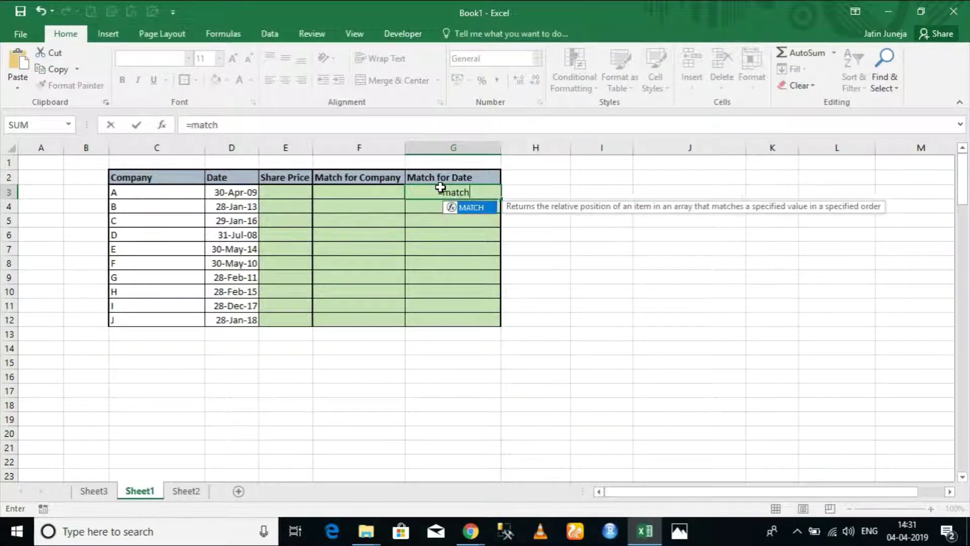
{"action": "key", "text": "Tab"}
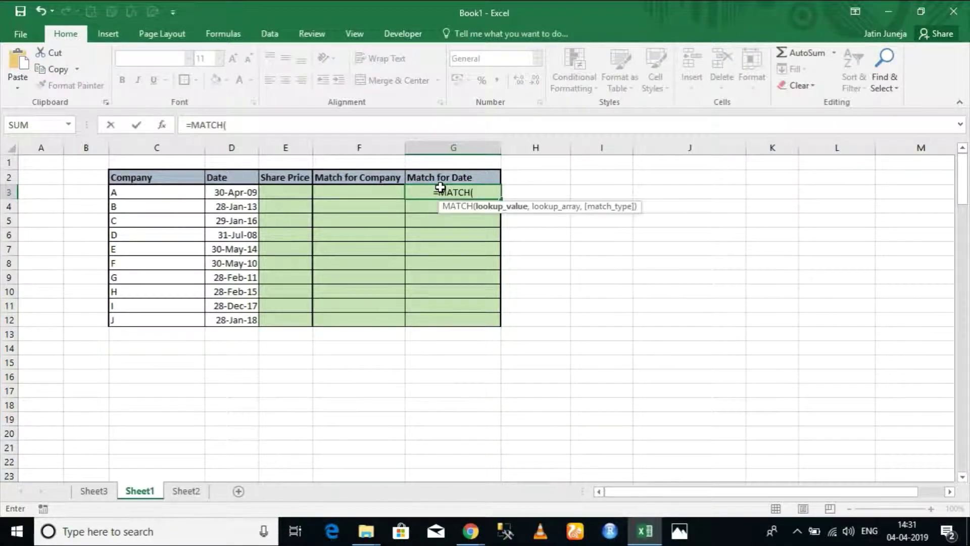
{"action": "key", "text": "Left"}
{"action": "key", "text": "Left"}
{"action": "key", "text": "Left"}
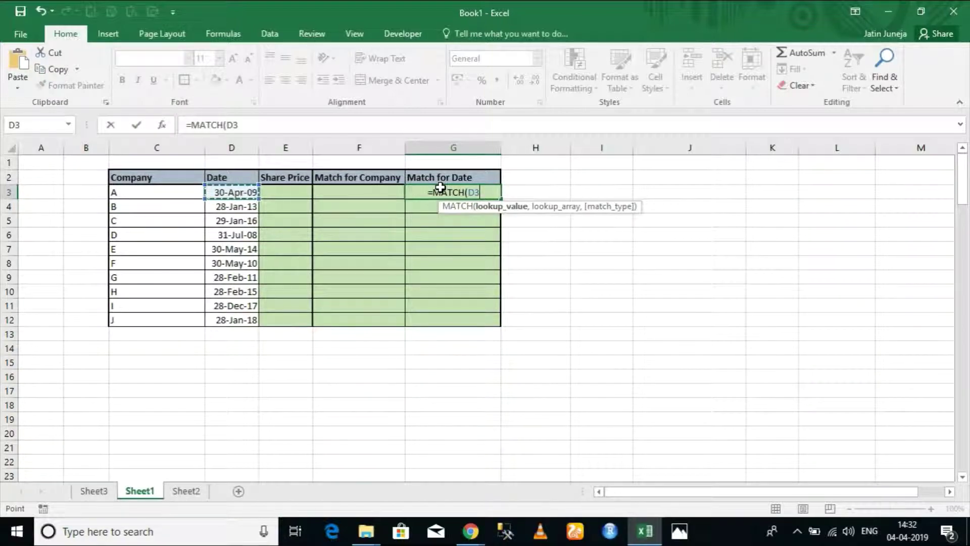
{"action": "type", "text": ","}
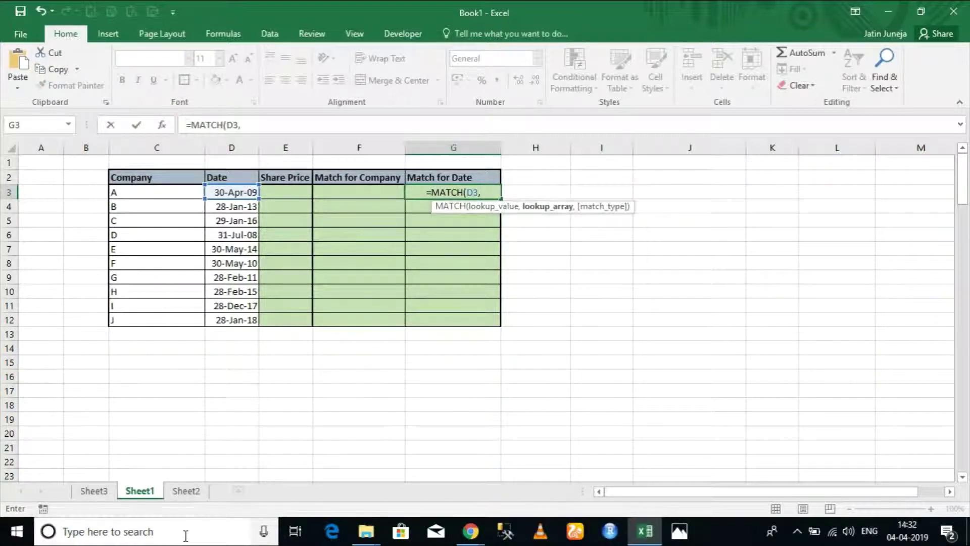
- Complete the G3 formula with Sheet2!$A:$A as the absolute lookup array and match type 0
{"action": "left_click", "coordinate": [186, 490]}
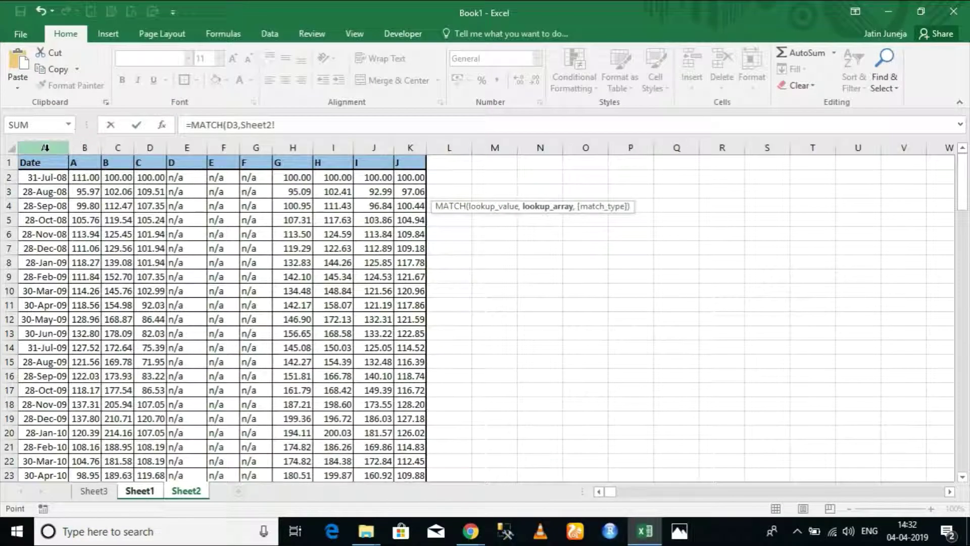
{"action": "left_click", "coordinate": [44, 147]}
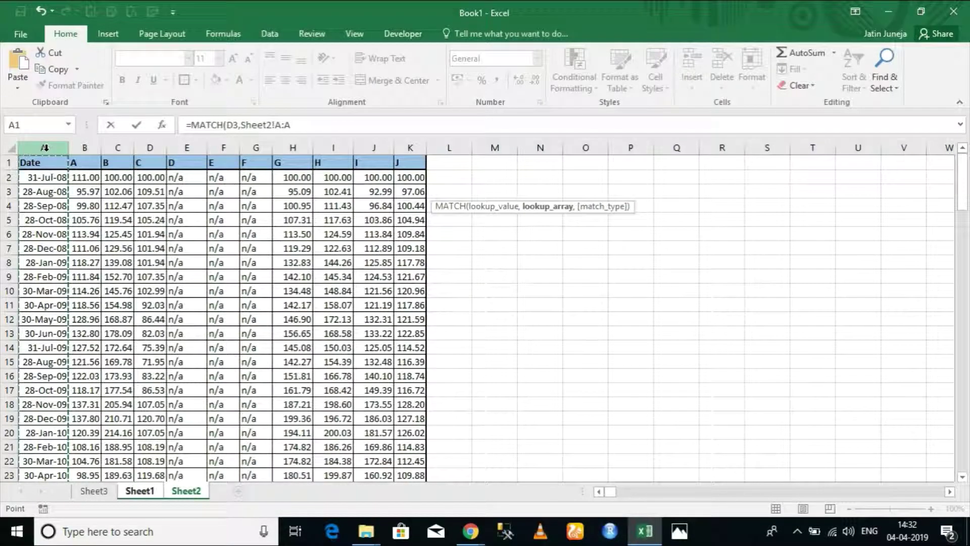
{"action": "key", "text": "F4"}
{"action": "type", "text": ","}
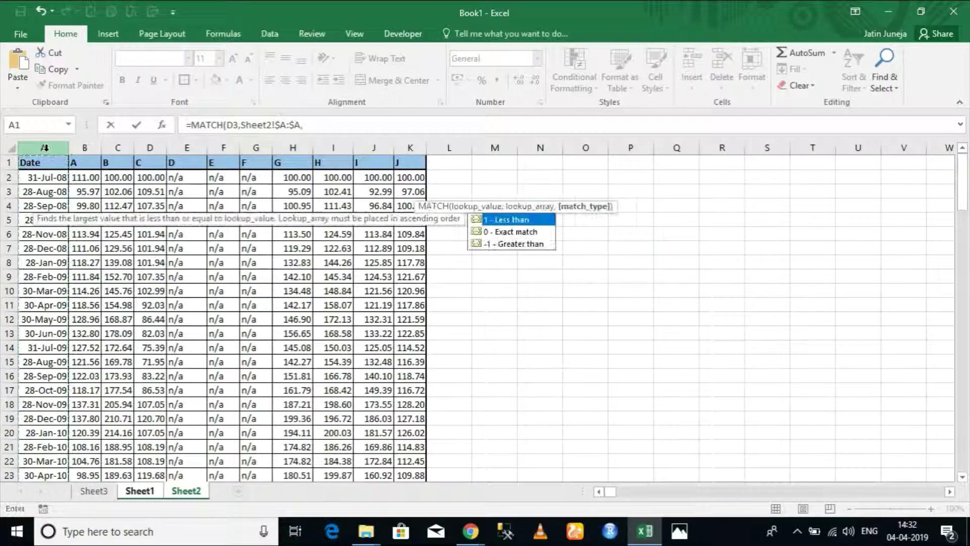
{"action": "type", "text": "0)"}
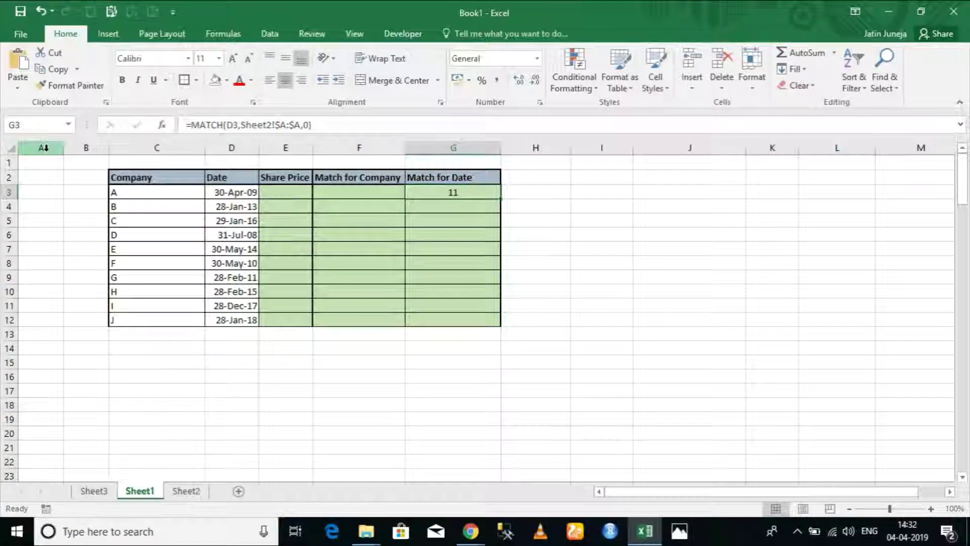
- Check the date match on Sheet2 by selecting A1:A11 down to 30-Apr-09, and return to Sheet1
{"action": "key", "text": "ctrl+Page_Down"}
{"action": "key", "text": "Up"}
{"action": "key", "text": "shift+Down"}
{"action": "key", "text": "shift+Down"}
{"action": "key", "text": "shift+Down"}
{"action": "key", "text": "shift+Down"}
{"action": "key", "text": "shift+Down"}
{"action": "key", "text": "shift+Down"}
{"action": "key", "text": "shift+Down"}
{"action": "key", "text": "shift+Down"}
{"action": "key", "text": "shift+Down"}
{"action": "key", "text": "shift+Down"}
{"action": "key", "text": "shift+Down"}
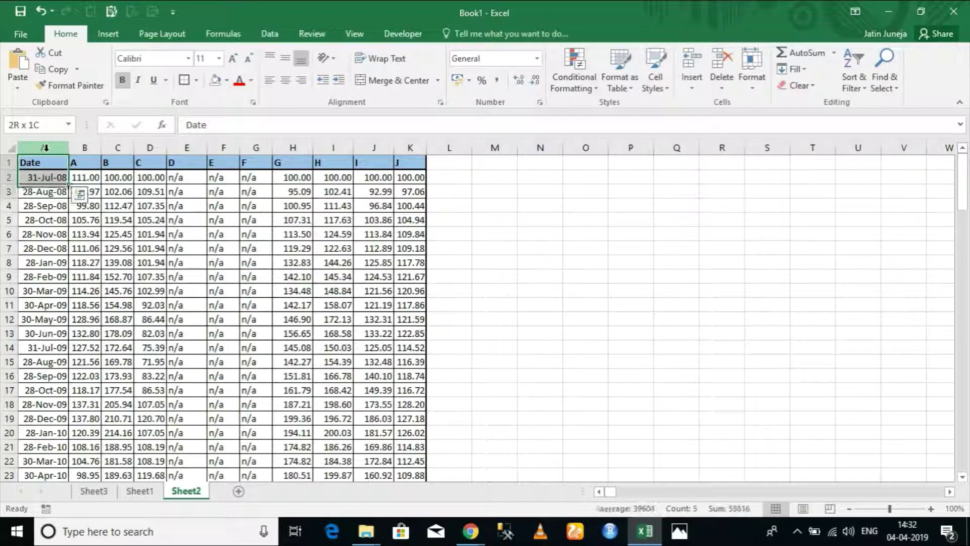
{"action": "key", "text": "shift+Up"}
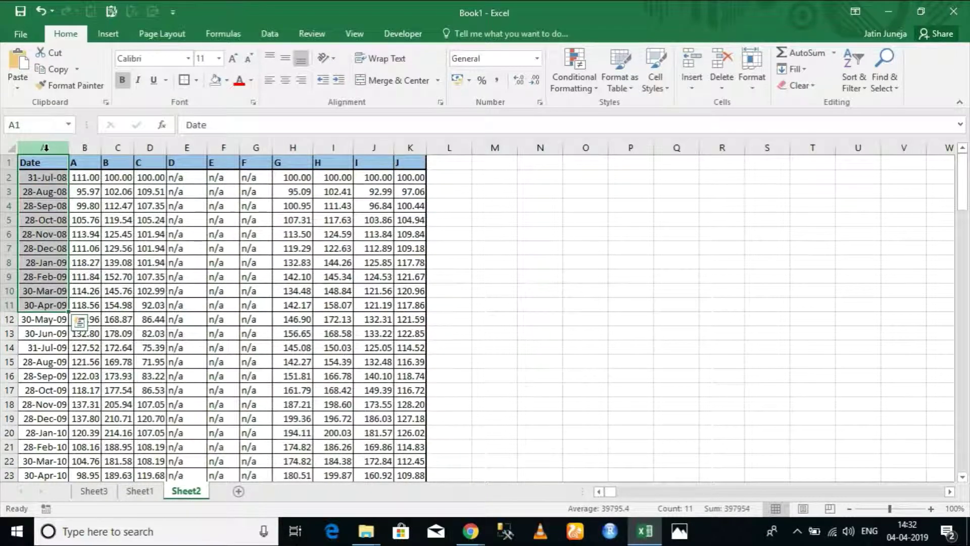
{"action": "key", "text": "ctrl+Page_Up"}
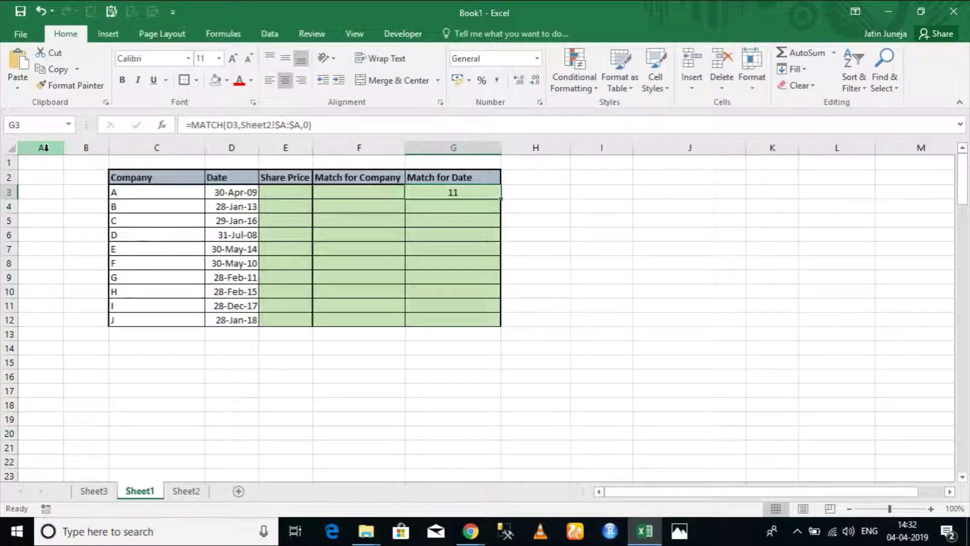
- Start a MATCH formula in F3 under Match for Company, with the company in C3 as lookup value
{"action": "key", "text": "Left"}
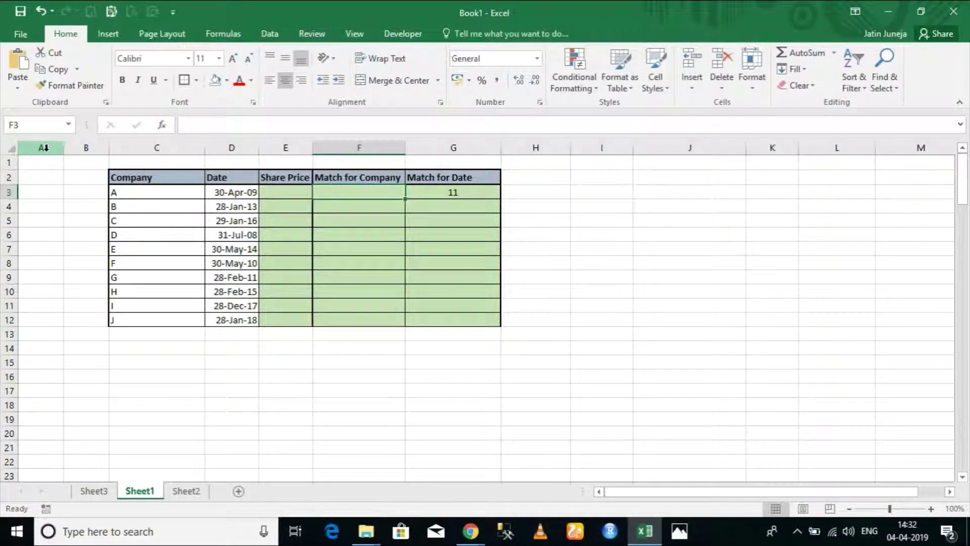
{"action": "type", "text": "="}
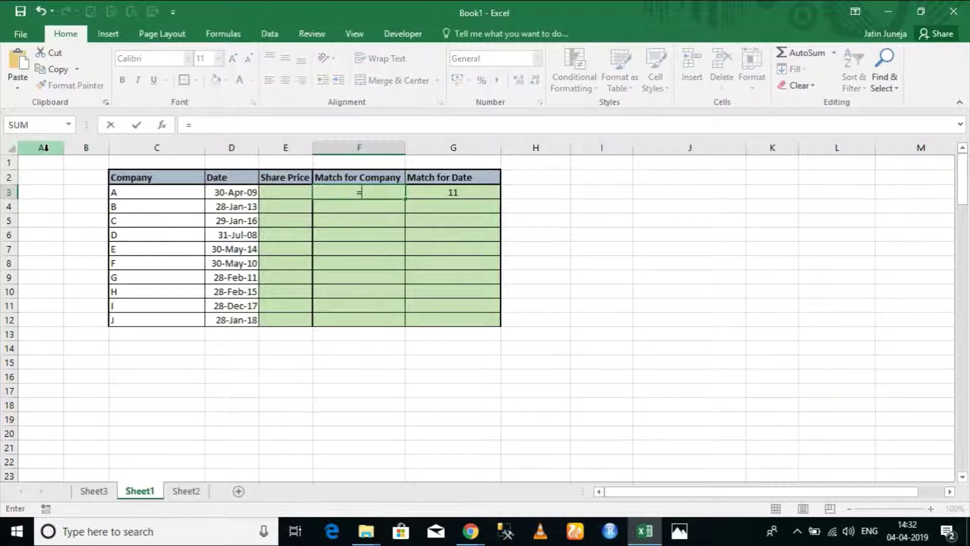
{"action": "type", "text": "match"}
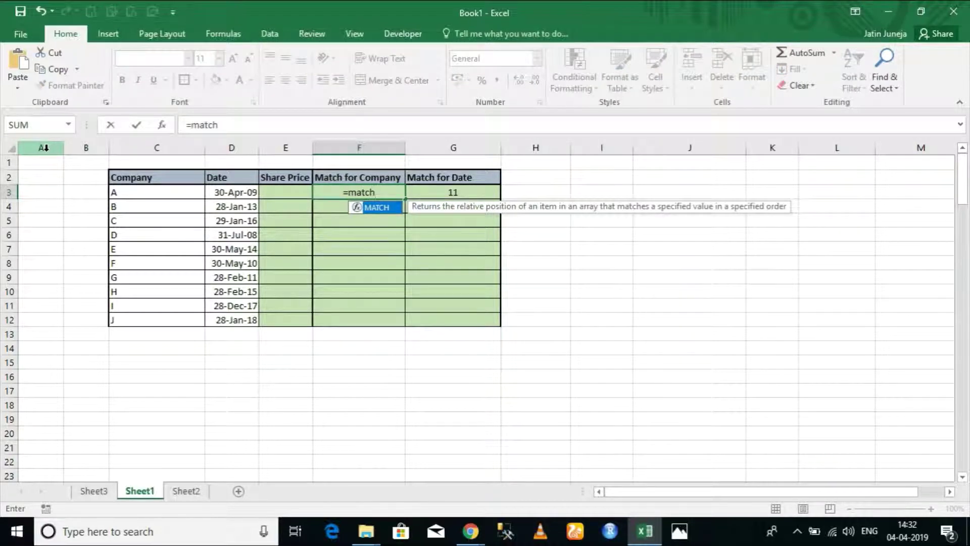
{"action": "key", "text": "Tab"}
{"action": "key", "text": "Left"}
{"action": "key", "text": "Left"}
{"action": "key", "text": "Left"}
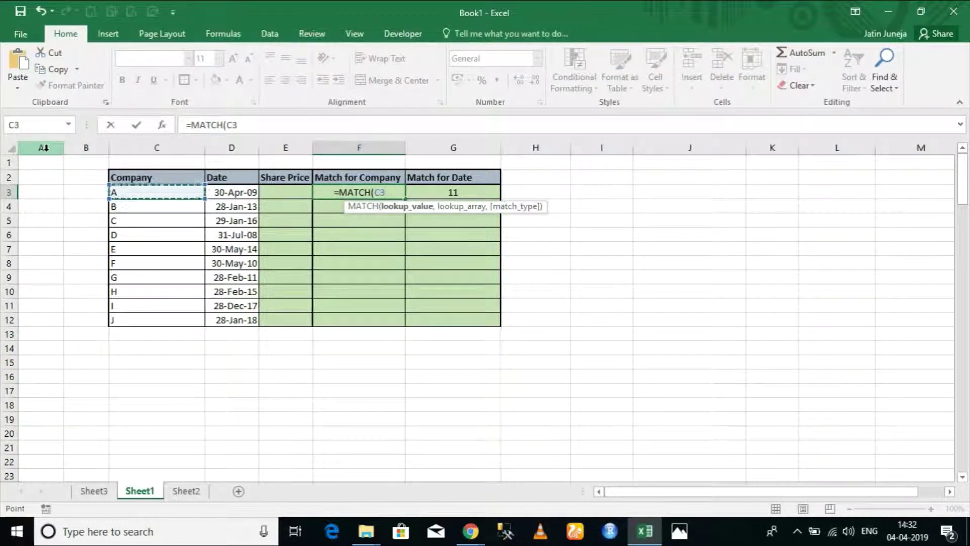
{"action": "type", "text": ","}
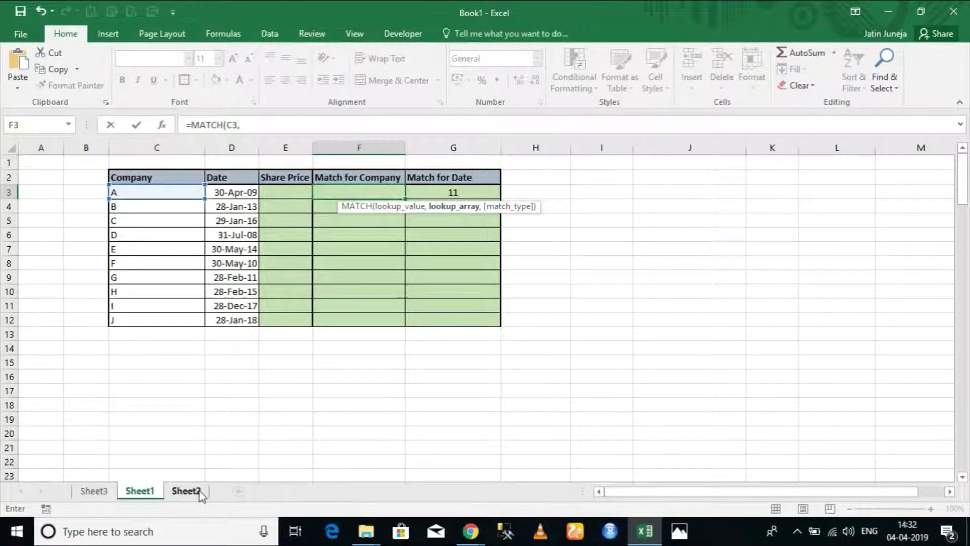
- Complete the F3 formula with the Sheet2 header row $A$1:$K$1 as absolute lookup array and match type 0
{"action": "left_click", "coordinate": [186, 491]}
{"action": "left_click", "coordinate": [37, 163]}
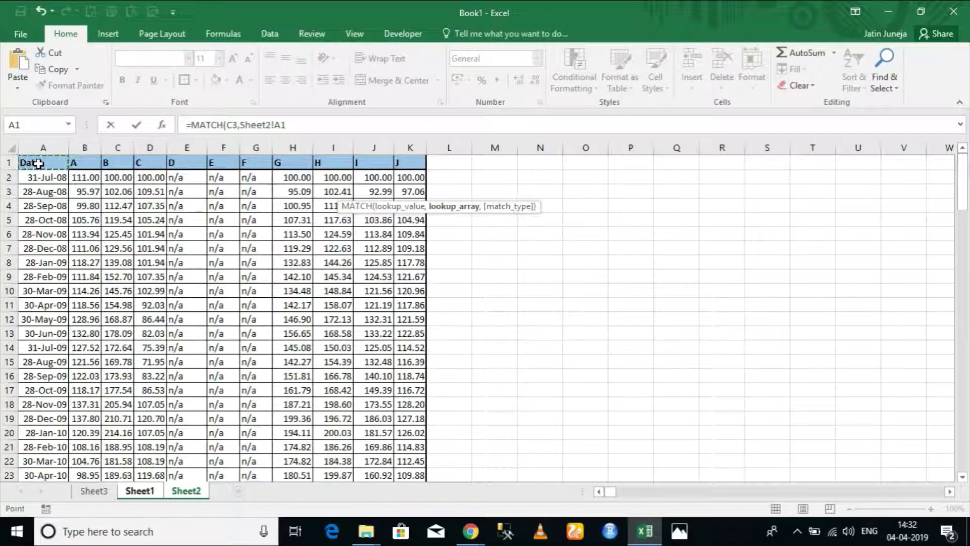
{"action": "key", "text": "ctrl+shift+Right"}
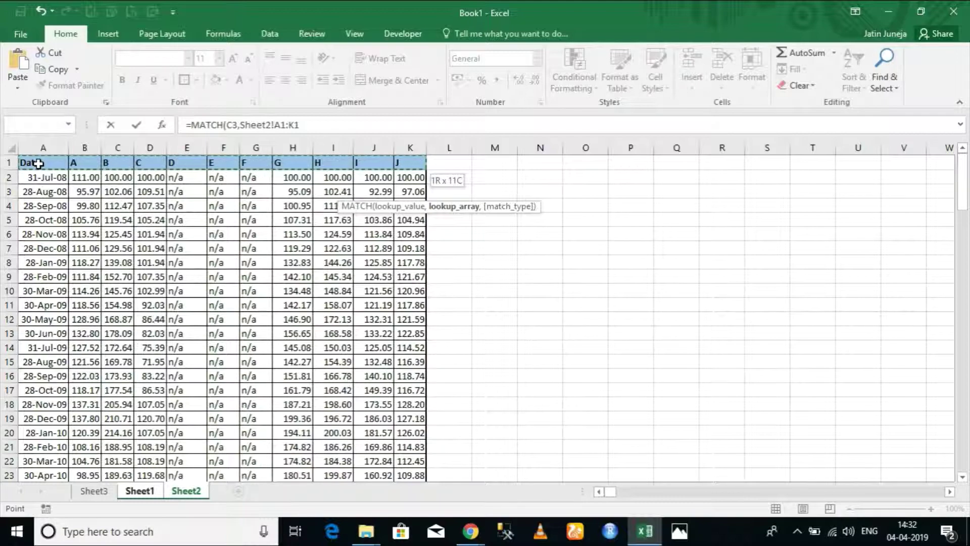
{"action": "key", "text": "F4"}
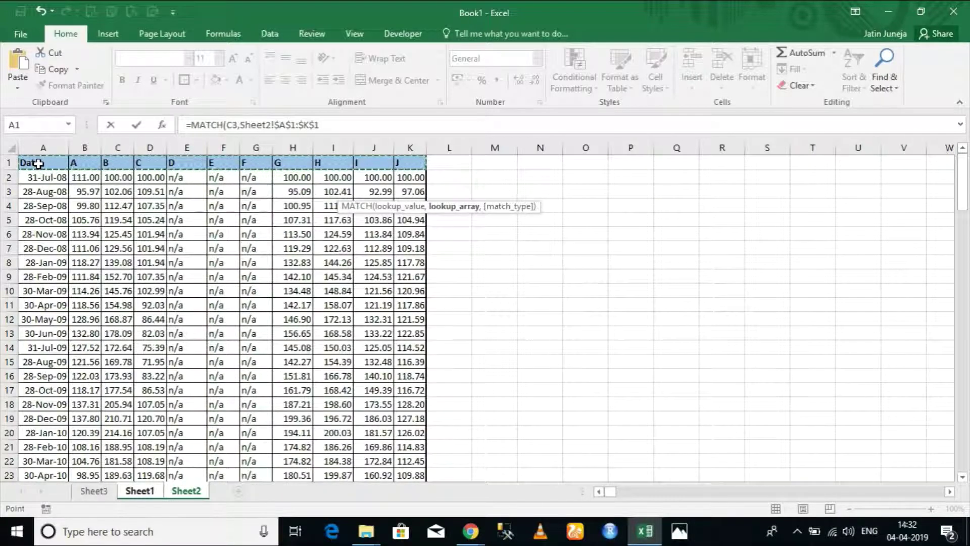
{"action": "type", "text": ",0)"}
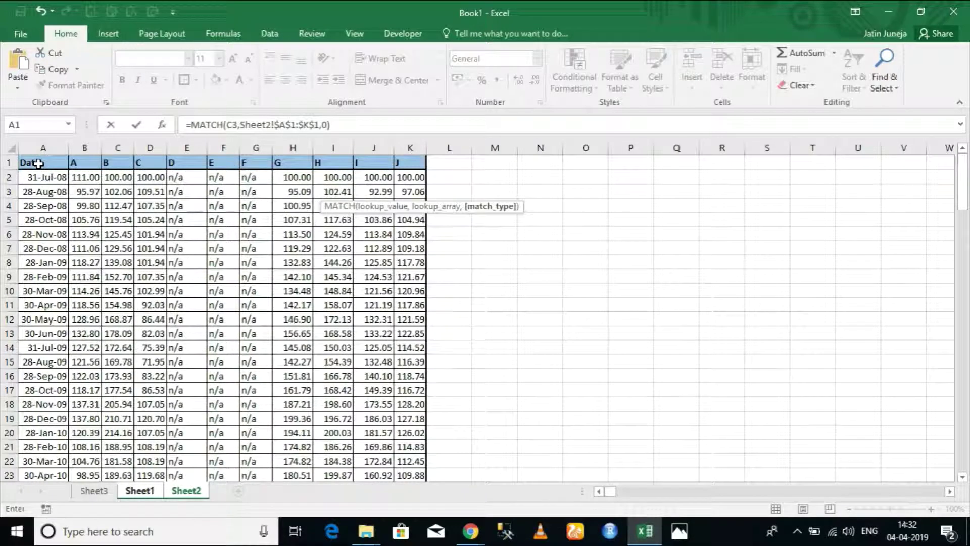
{"action": "key", "text": "Return"}
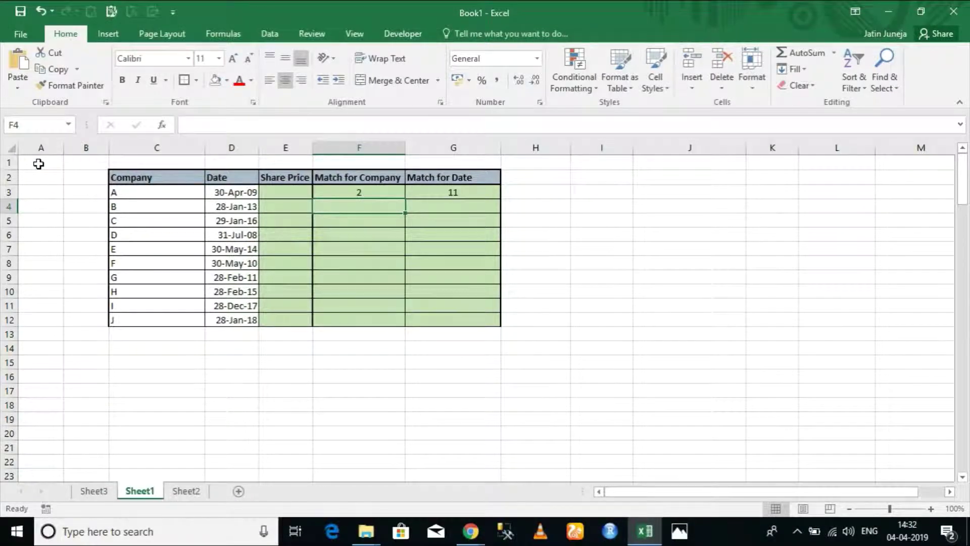
- Fill the MATCH formulas in F3 and G3 down through row 12 for all companies and dates
{"action": "key", "text": "Up"}
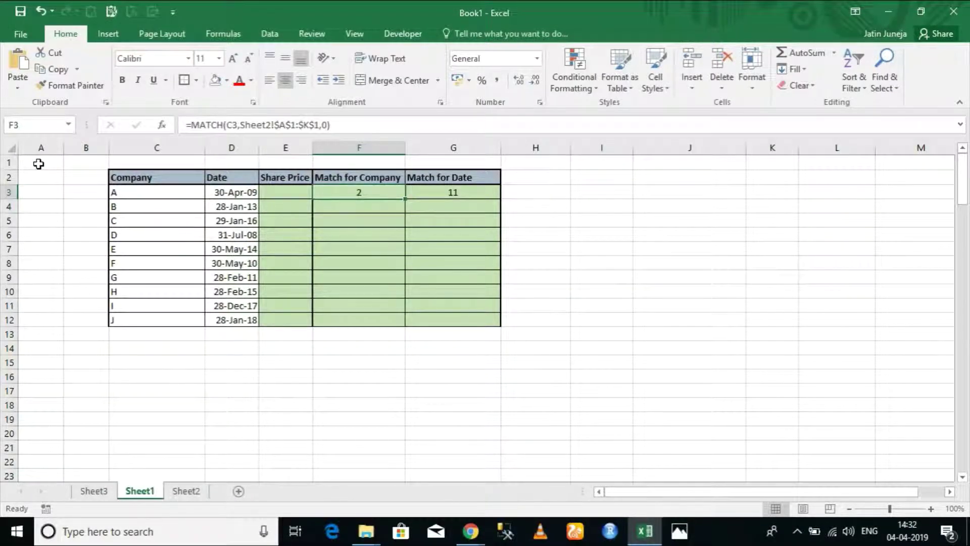
{"action": "double_click", "coordinate": [405, 198]}
{"action": "left_click", "coordinate": [463, 198]}
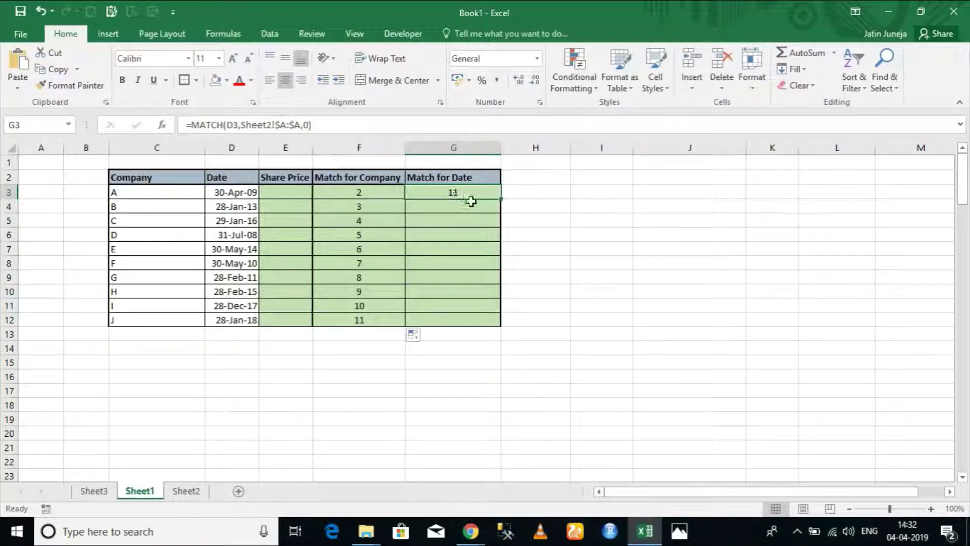
{"action": "double_click", "coordinate": [500, 200]}
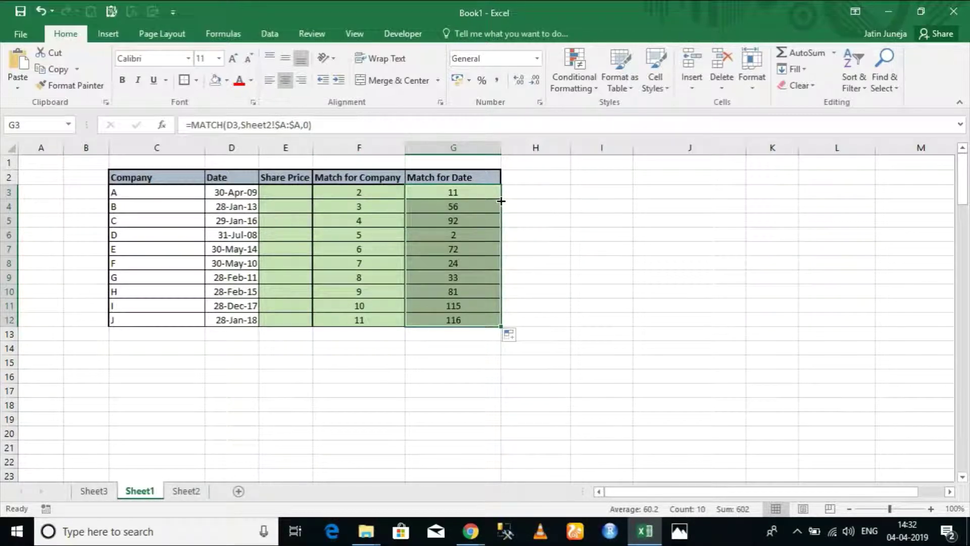
{"action": "left_click", "coordinate": [282, 194]}
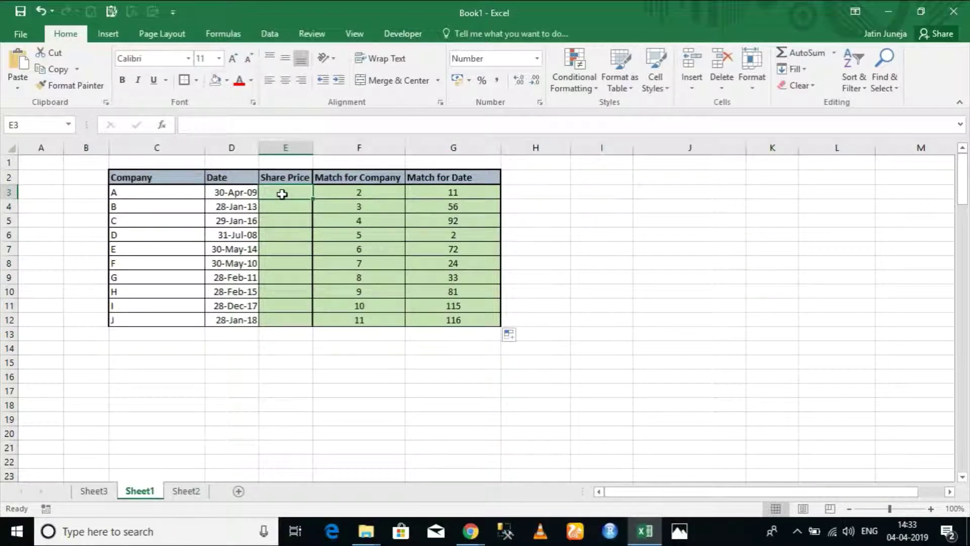
{"action": "type", "text": "="}
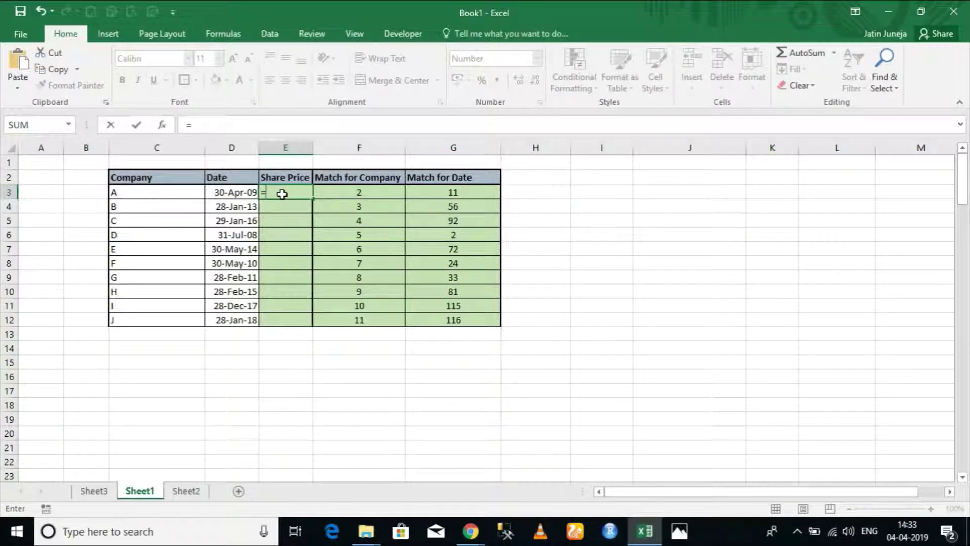
{"action": "key", "text": "Escape"}
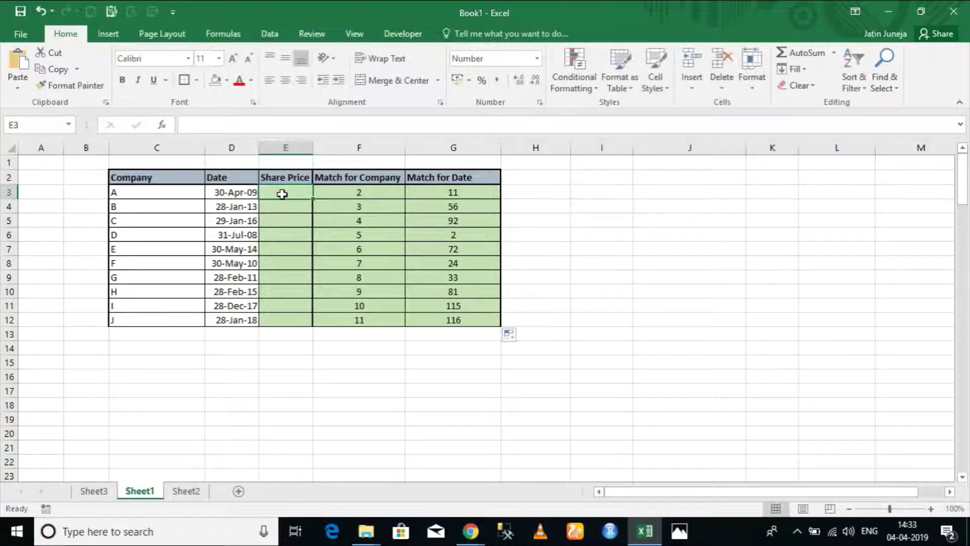
- Examine the price table on Sheet2 from B2 down to its last row, including its columns and rows, and return to Sheet1
{"action": "left_click", "coordinate": [185, 492]}
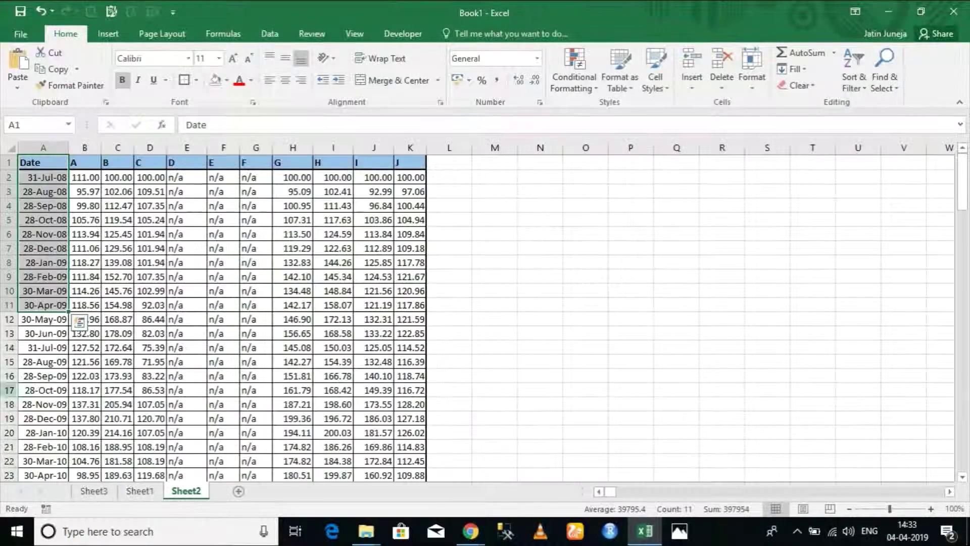
{"action": "left_click", "coordinate": [40, 163]}
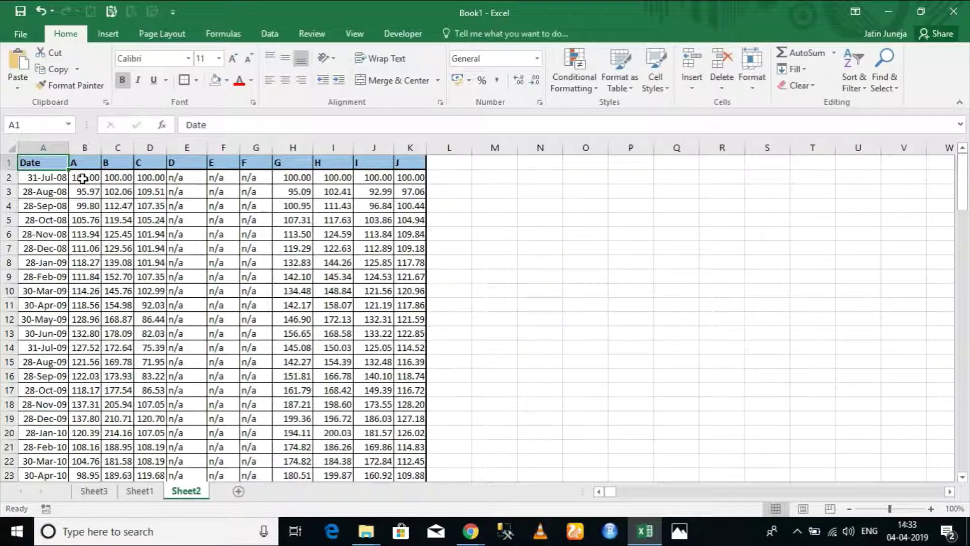
{"action": "left_click_drag", "start_coordinate": [78, 177], "coordinate": [407, 413]}
{"action": "key", "text": "ctrl+shift+Down"}
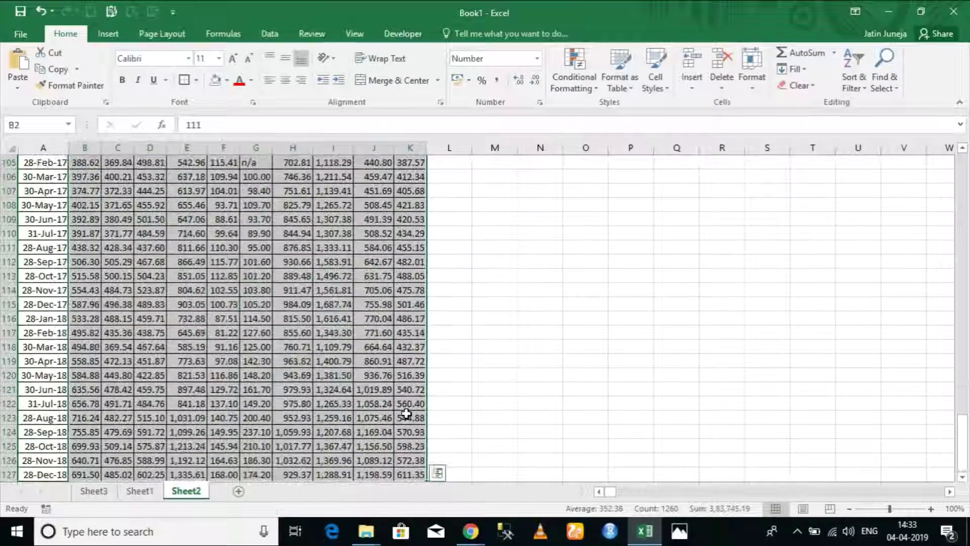
{"action": "key", "text": "ctrl+Up"}
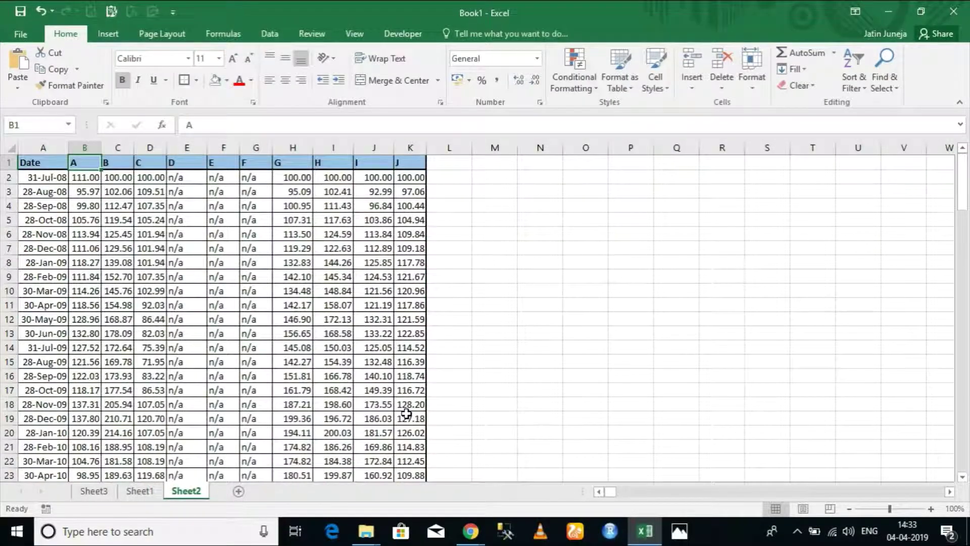
{"action": "key", "text": "Down"}
{"action": "key", "text": "Down"}
{"action": "key", "text": "Down"}
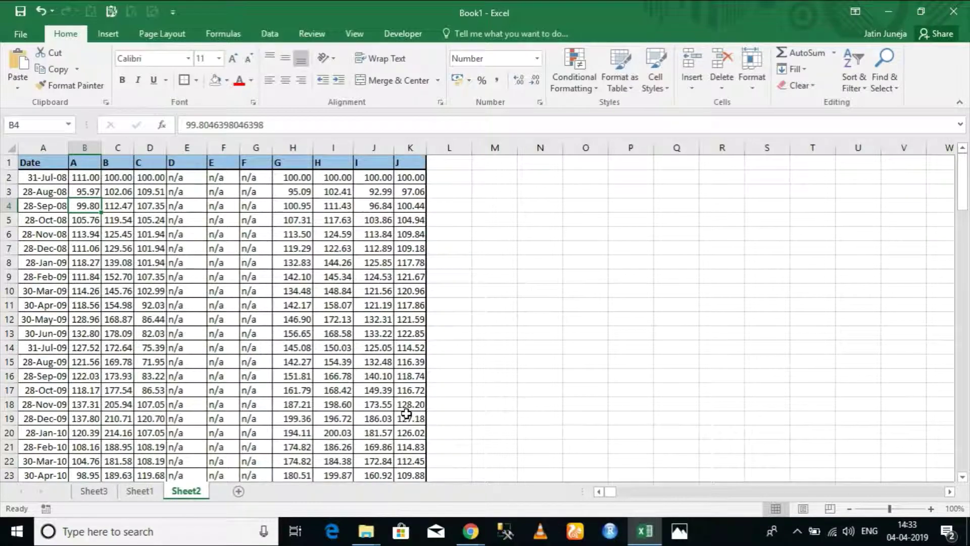
{"action": "key", "text": "ctrl+space"}
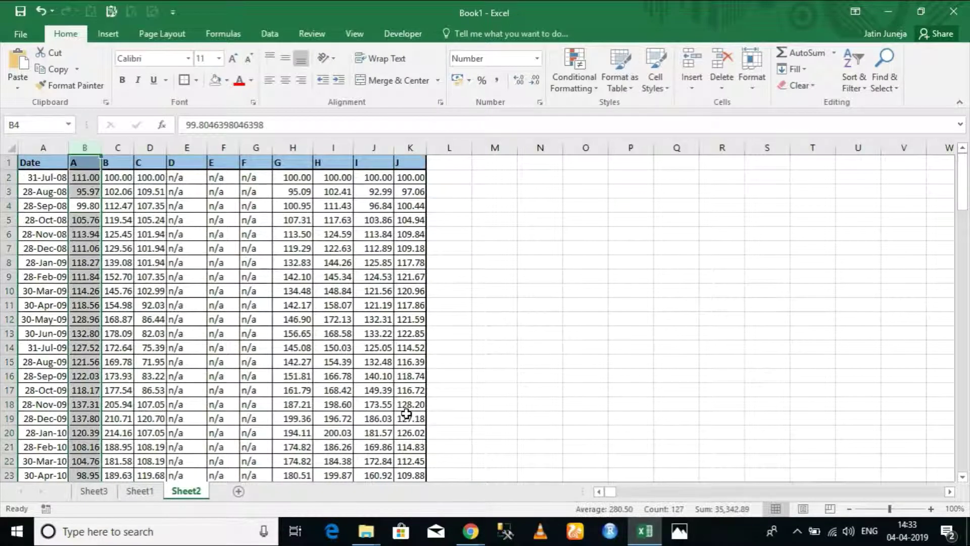
{"action": "key", "text": "Left"}
{"action": "key", "text": "shift+space"}
{"action": "key", "text": "Up"}
{"action": "key", "text": "Up"}
{"action": "key", "text": "Up"}
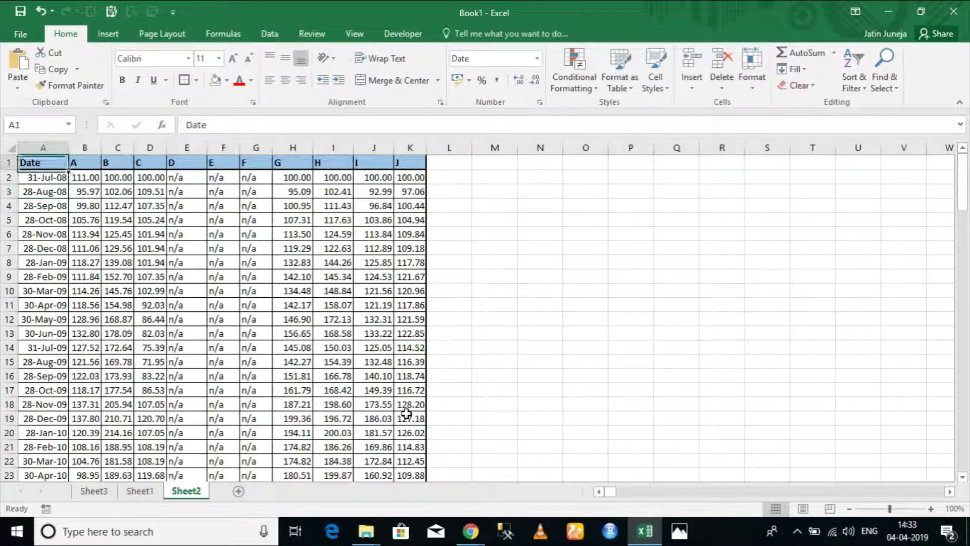
{"action": "key", "text": "ctrl+Page_Up"}
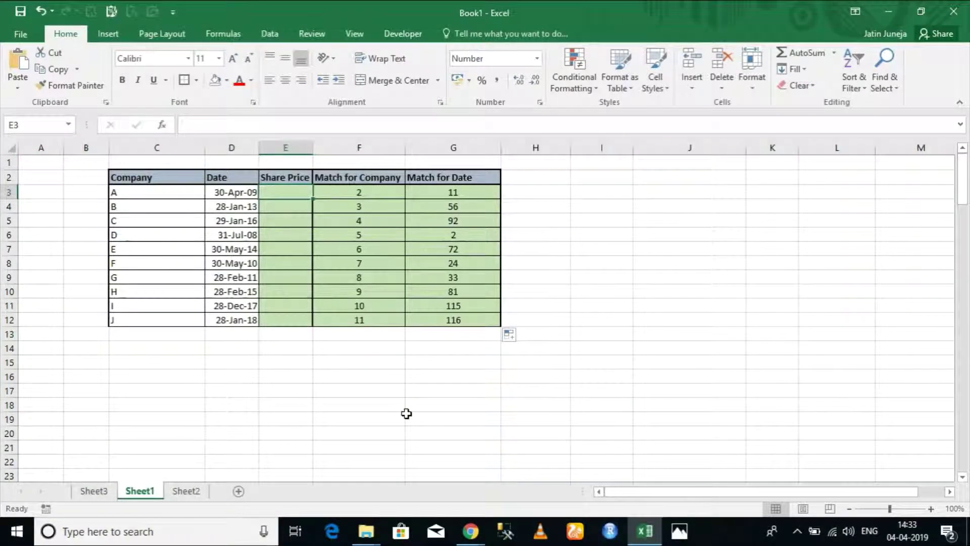
- Start an INDEX formula in E3 under Share Price, with Sheet2!$A$1:$K$127 as the absolute array
{"action": "type", "text": "=index"}
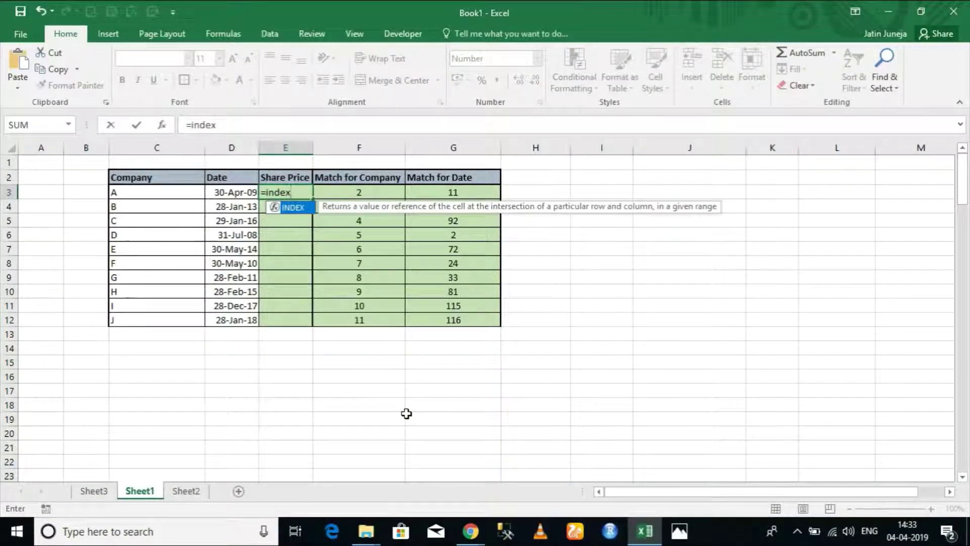
{"action": "key", "text": "Tab"}
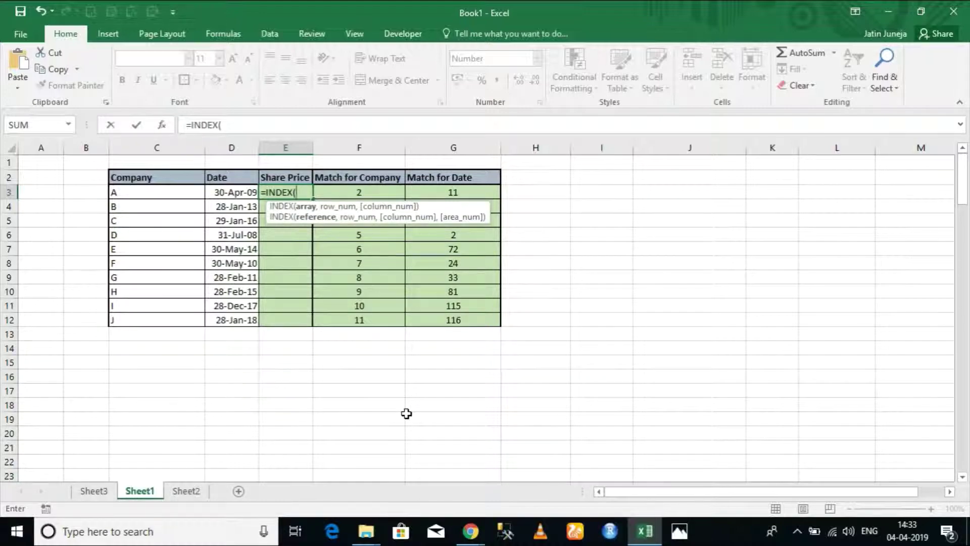
{"action": "key", "text": "ctrl+Page_Down"}
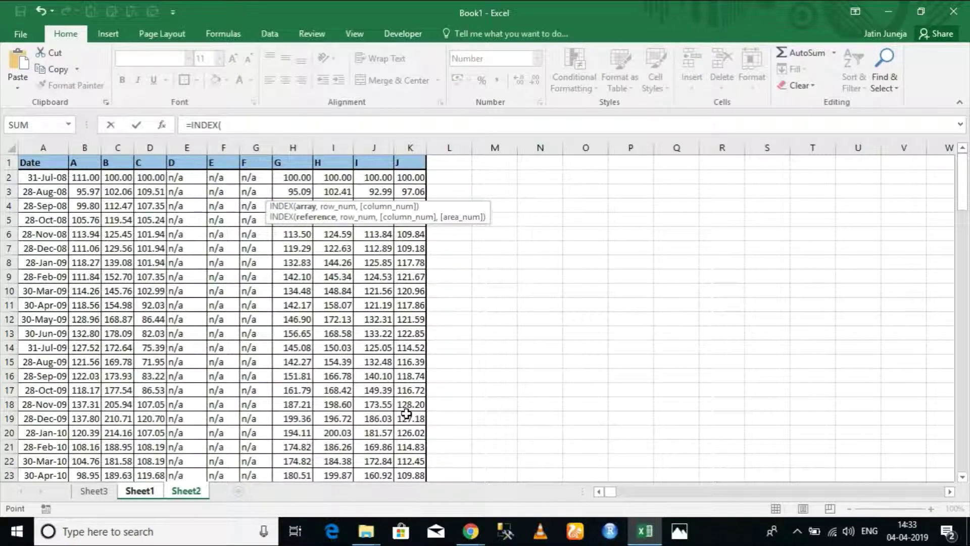
{"action": "key", "text": "ctrl+shift+End"}
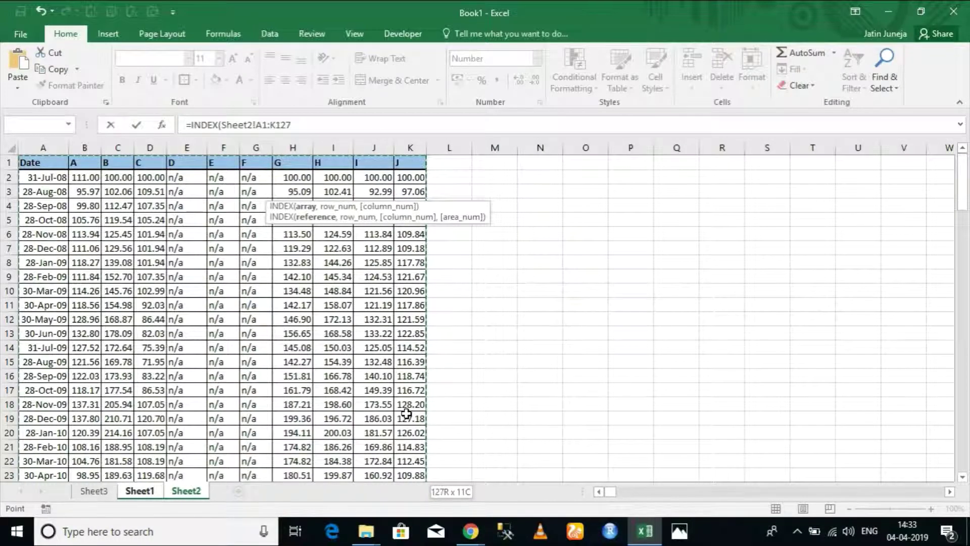
{"action": "key", "text": "F4"}
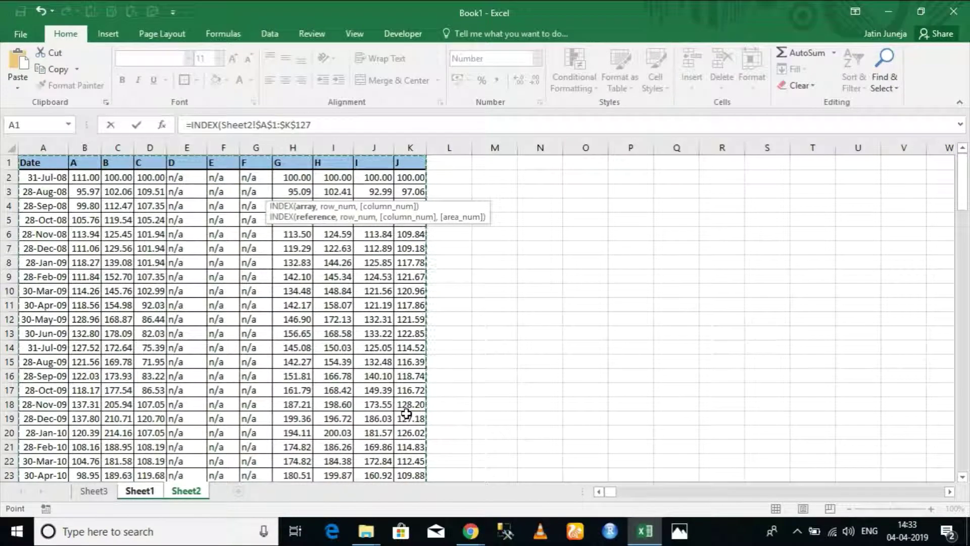
{"action": "type", "text": ","}
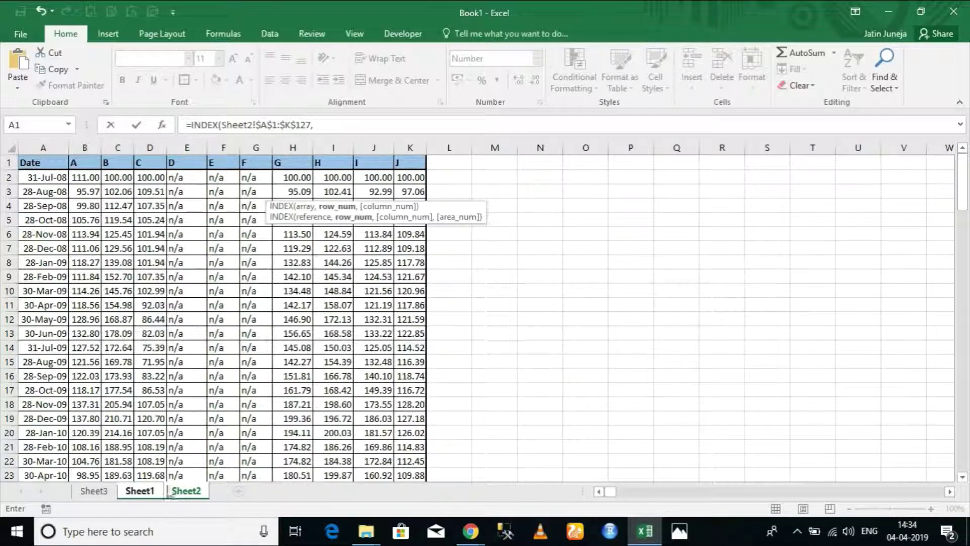
- Use the date match in Sheet1!G3 as the row number of the INDEX formula
{"action": "left_click", "coordinate": [152, 495]}
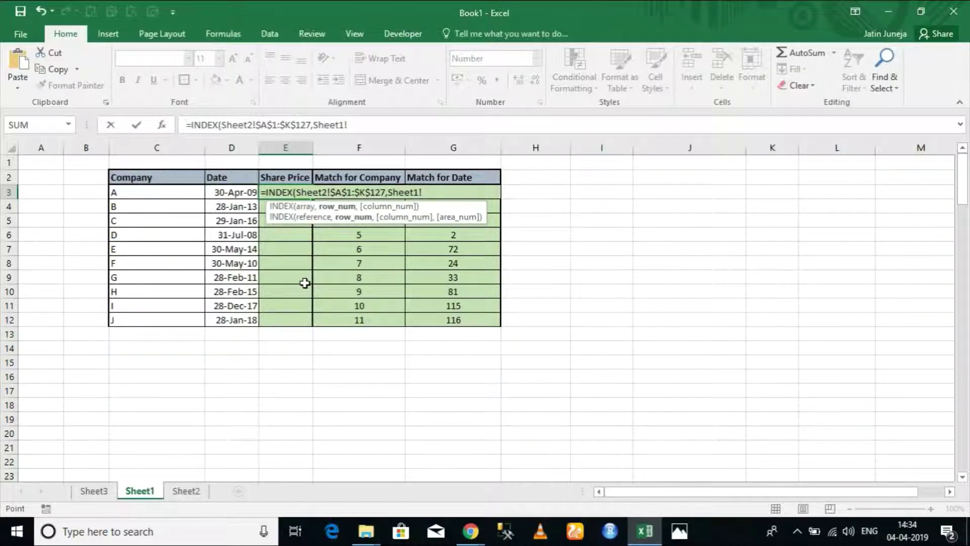
{"action": "key", "text": "Right"}
{"action": "key", "text": "Right"}
{"action": "key", "text": "Right"}
{"action": "key", "text": "Left"}
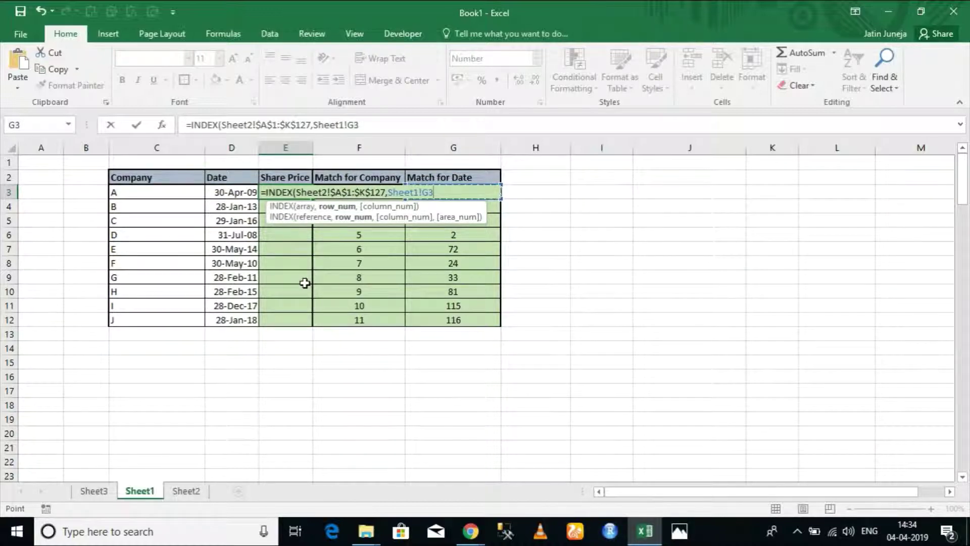
{"action": "type", "text": ","}
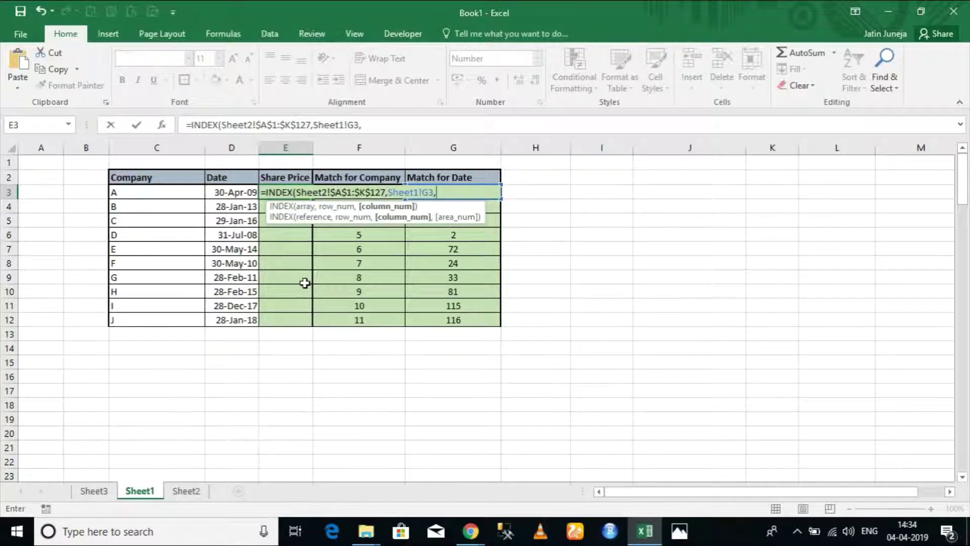
- Use the company match in Sheet1!F3 as the column number and complete the INDEX formula in E3
{"action": "key", "text": "Right"}
{"action": "key", "text": "Right"}
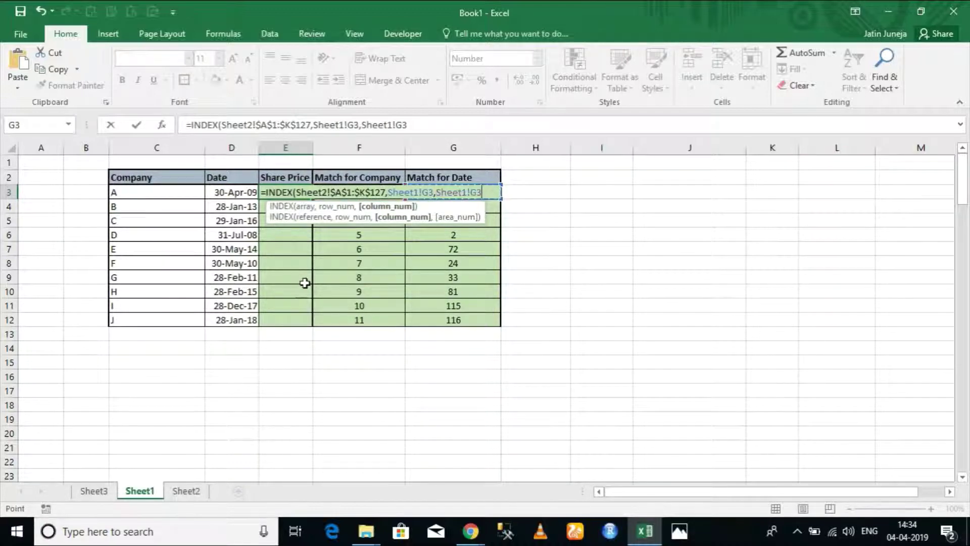
{"action": "key", "text": "Left"}
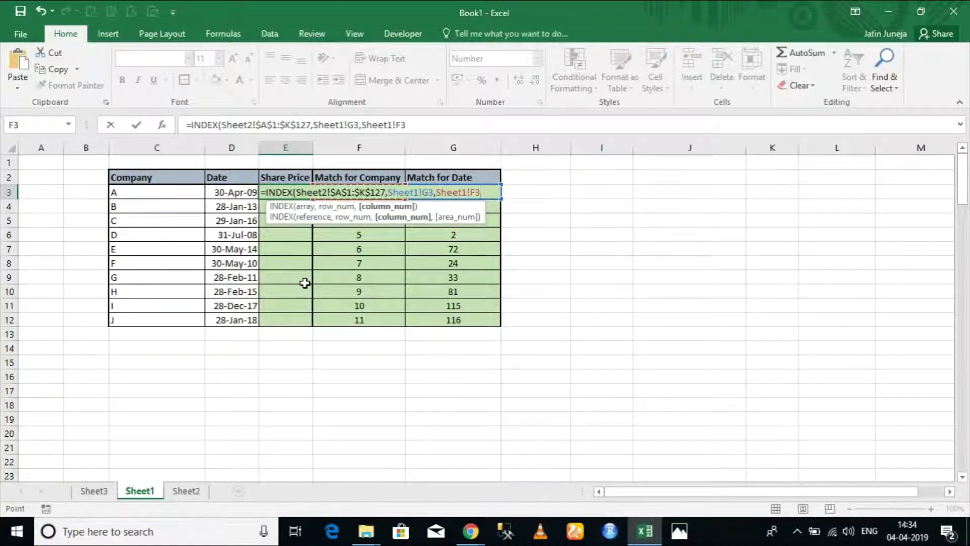
{"action": "type", "text": ")"}
{"action": "key", "text": "ctrl+Return"}
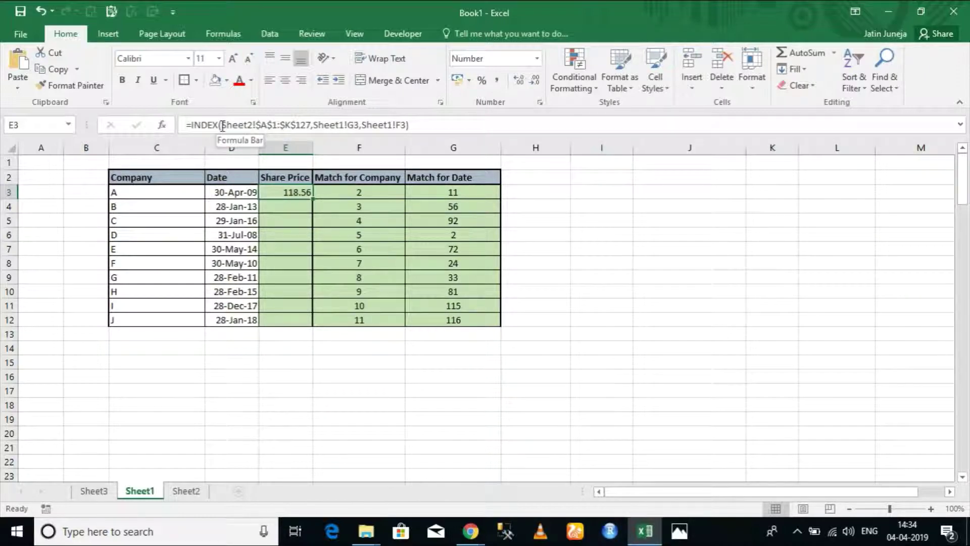
- Review the array and row number arguments of the E3 formula and the MATCH cells F3 and G3
{"action": "left_click_drag", "start_coordinate": [222, 126], "coordinate": [312, 125]}
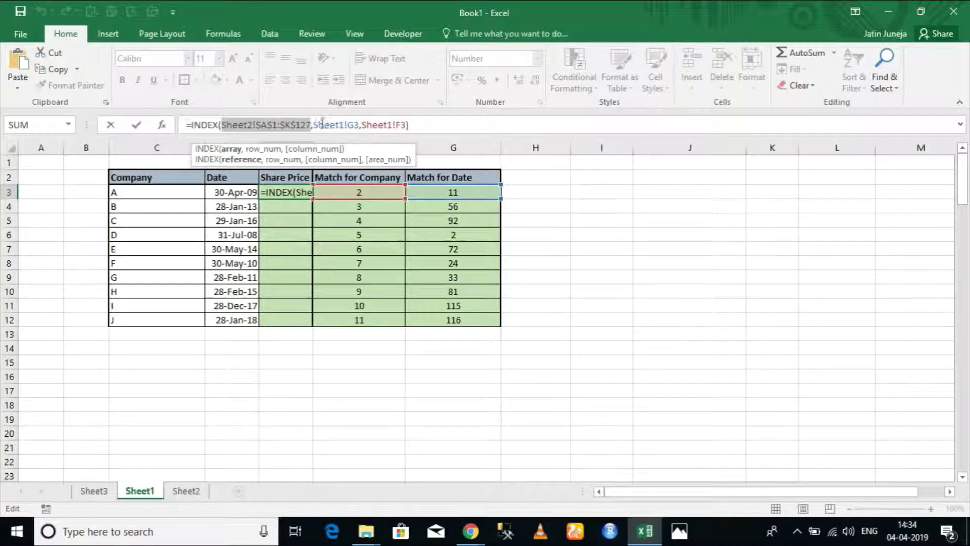
{"action": "left_click_drag", "start_coordinate": [315, 125], "coordinate": [358, 125]}
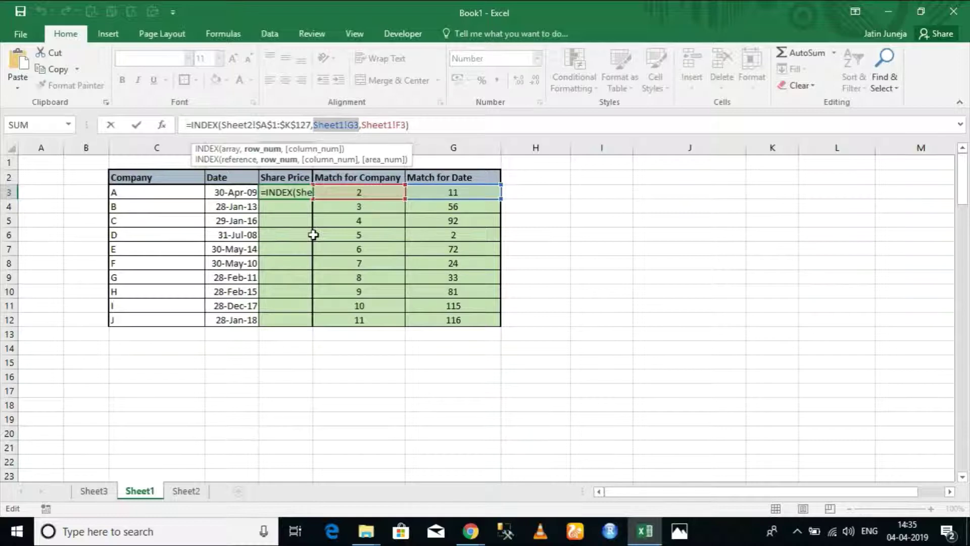
{"action": "key", "text": "ctrl+Return"}
{"action": "key", "text": "Right"}
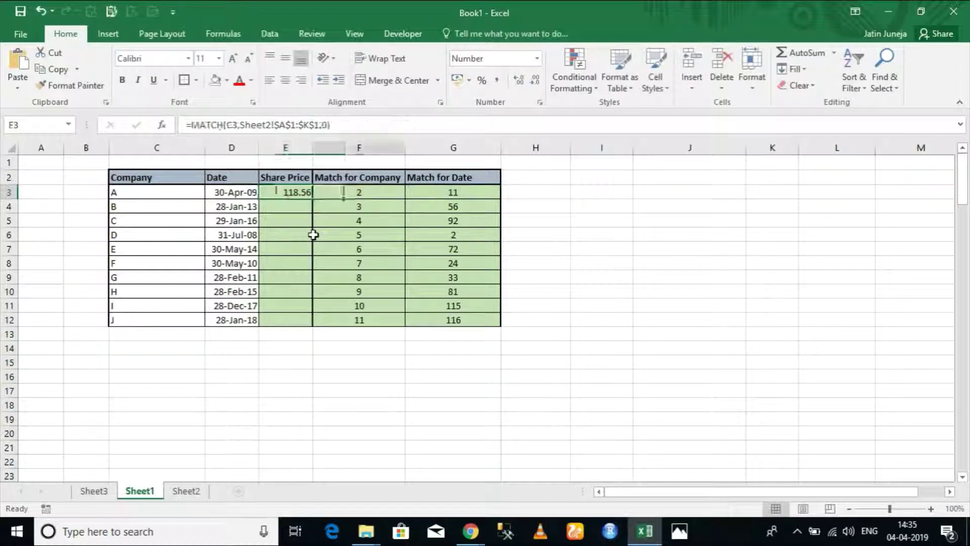
{"action": "key", "text": "Right"}
{"action": "key", "text": "Left"}
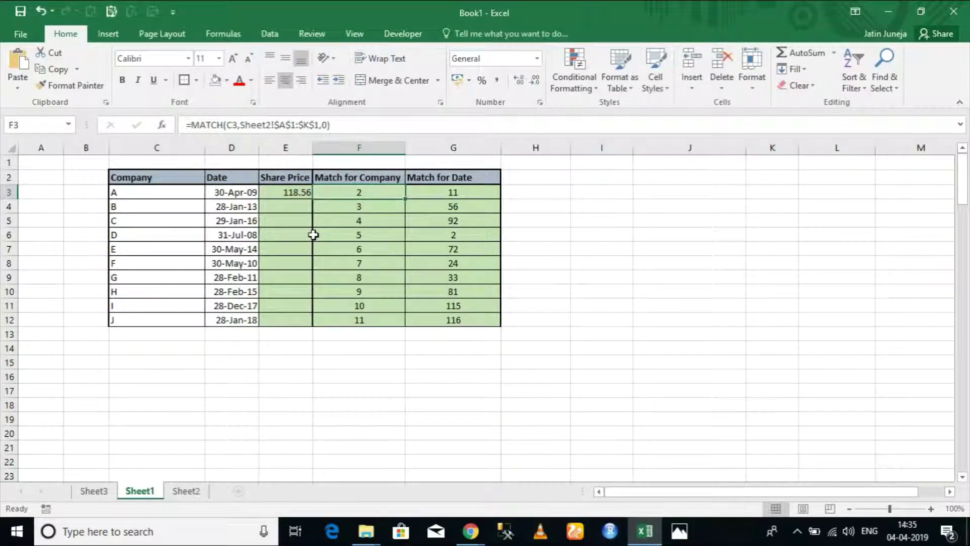
- Fill the INDEX formula in E3 down through E12 for the remaining companies
{"action": "key", "text": "Right"}
{"action": "key", "text": "Left"}
{"action": "key", "text": "Left"}
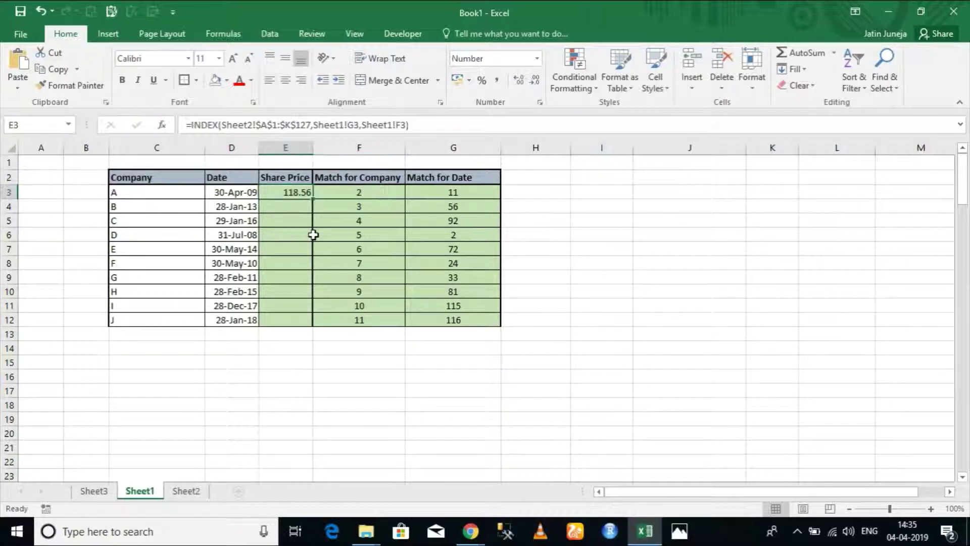
{"action": "double_click", "coordinate": [312, 199]}
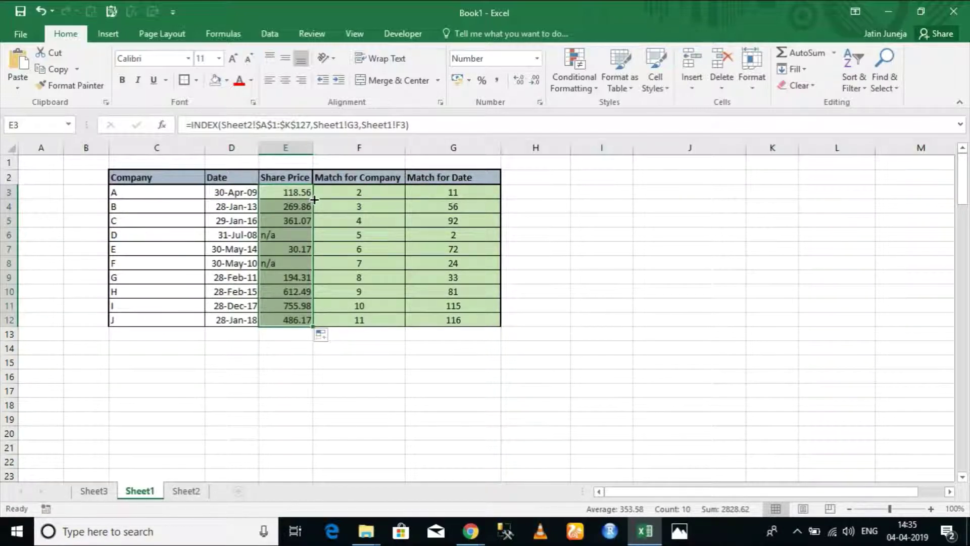
- Check company D's share price for 31-Jul-08 against the corresponding cell E2 on Sheet2
{"action": "key", "text": "Down"}
{"action": "key", "text": "Down"}
{"action": "key", "text": "Down"}
{"action": "key", "text": "Left"}
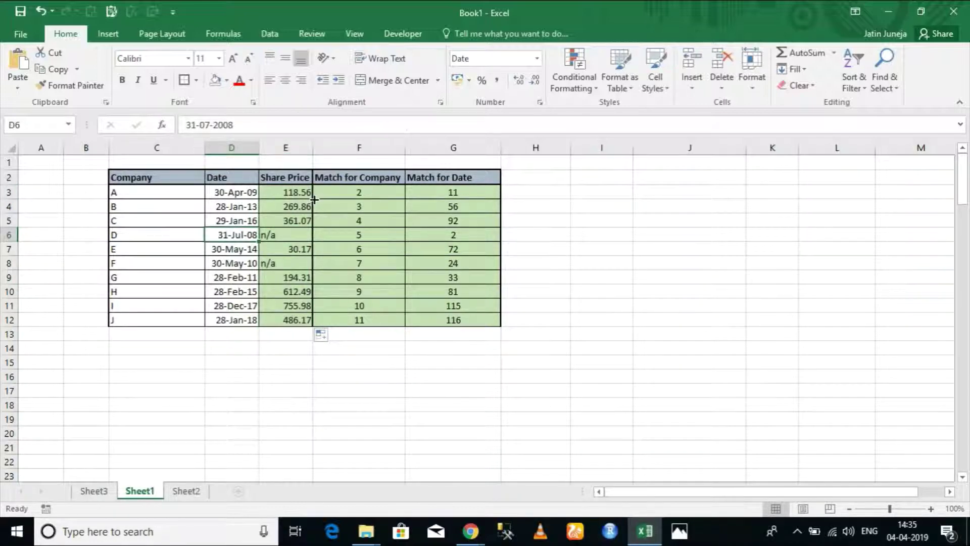
{"action": "key", "text": "Left"}
{"action": "key", "text": "Left"}
{"action": "key", "text": "Right"}
{"action": "key", "text": "Right"}
{"action": "key", "text": "ctrl+Page_Down"}
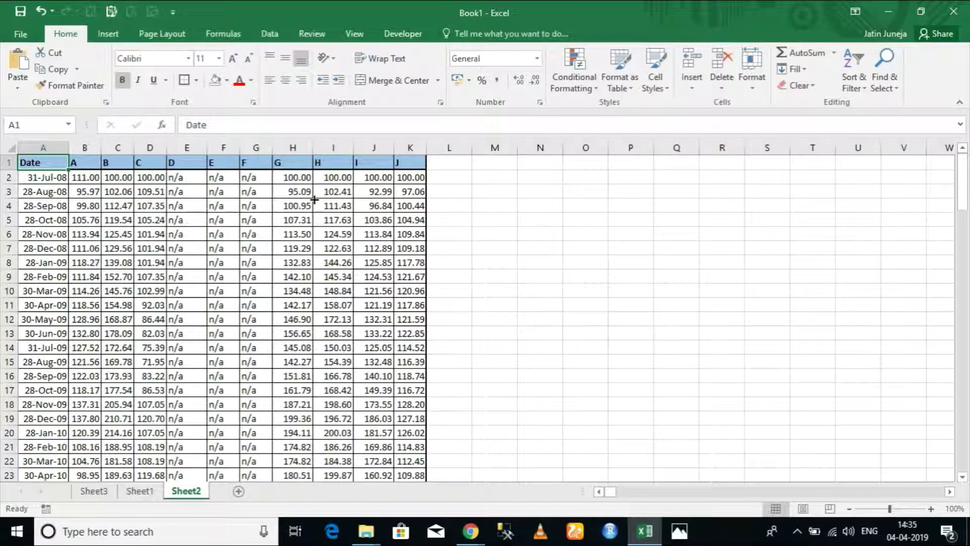
{"action": "key", "text": "Down"}
{"action": "key", "text": "Right"}
{"action": "key", "text": "Right"}
{"action": "key", "text": "Right"}
{"action": "key", "text": "Right"}
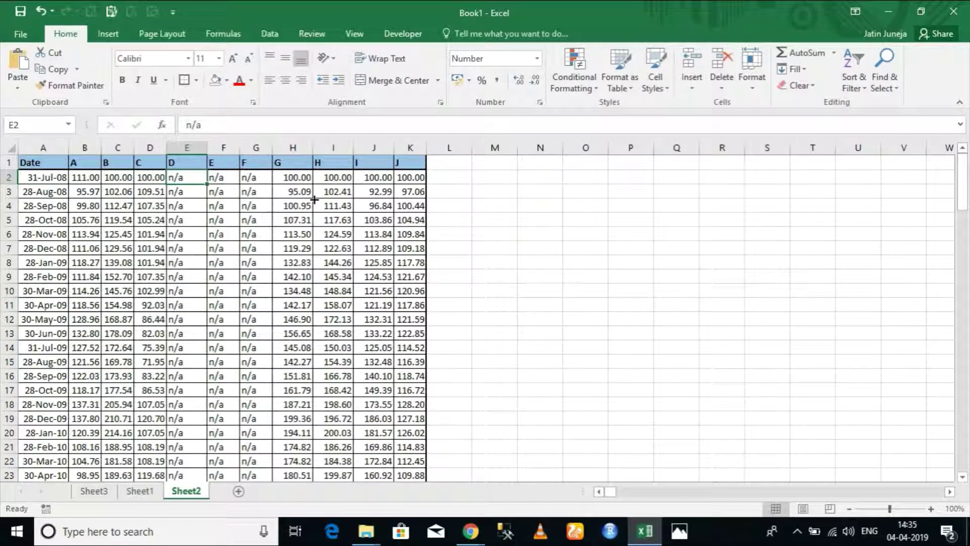
- Return to Sheet1 and review the INDEX formulas at the start of the Share Price column
{"action": "key", "text": "ctrl+Page_Up"}
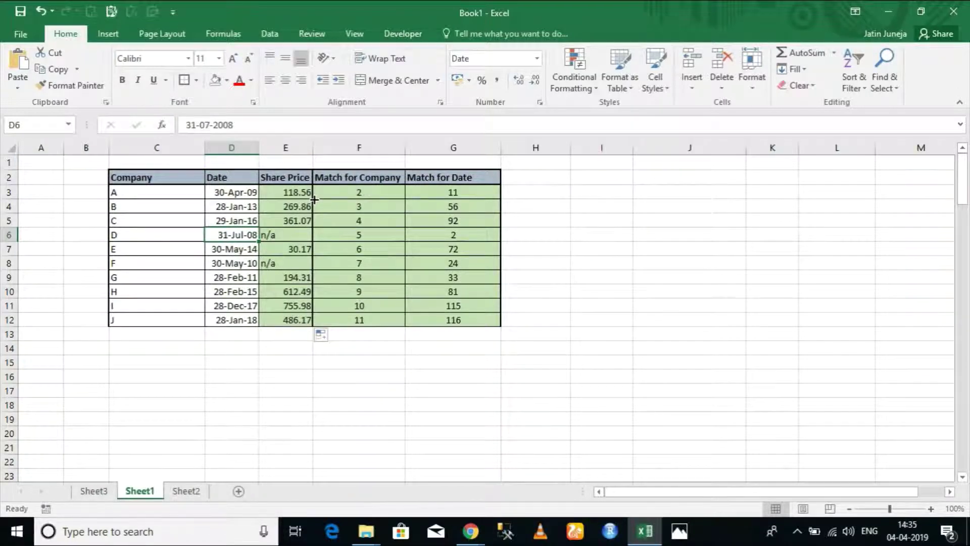
{"action": "key", "text": "Right"}
{"action": "key", "text": "Up"}
{"action": "key", "text": "Up"}
{"action": "key", "text": "Up"}
{"action": "key", "text": "Up"}
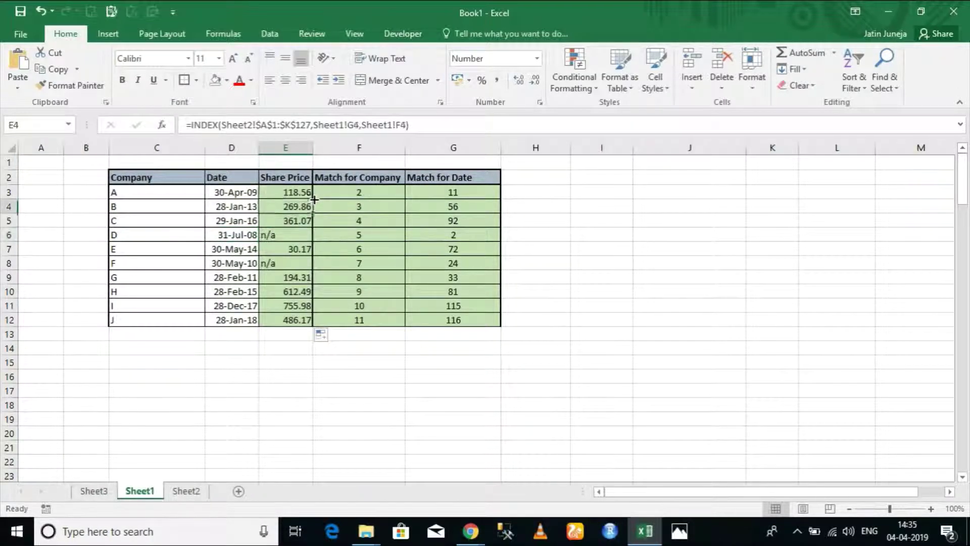
{"action": "key", "text": "Down"}
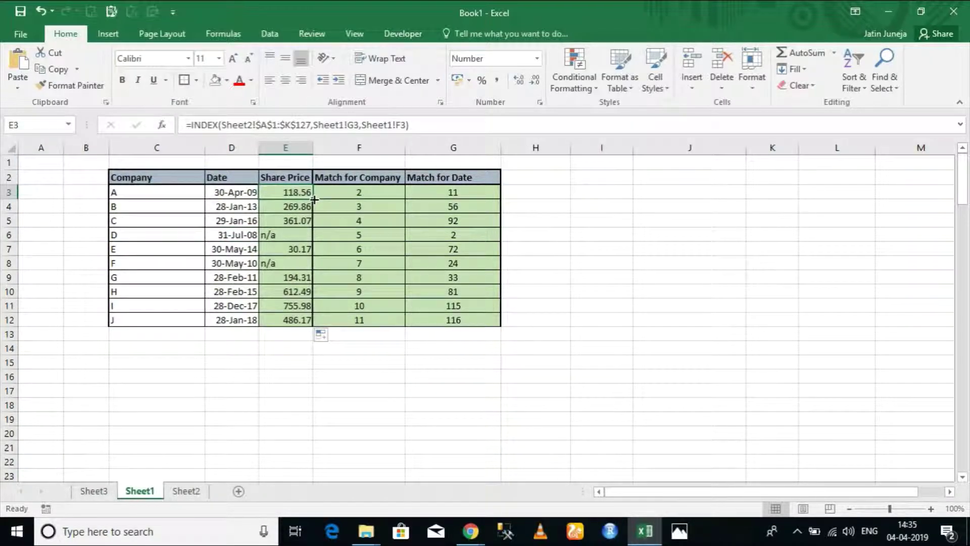
- Delete the helper columns F and G, Match for Company and Match for Date, from Sheet1
{"action": "key", "text": "Right"}
{"action": "key", "text": "shift+Right"}
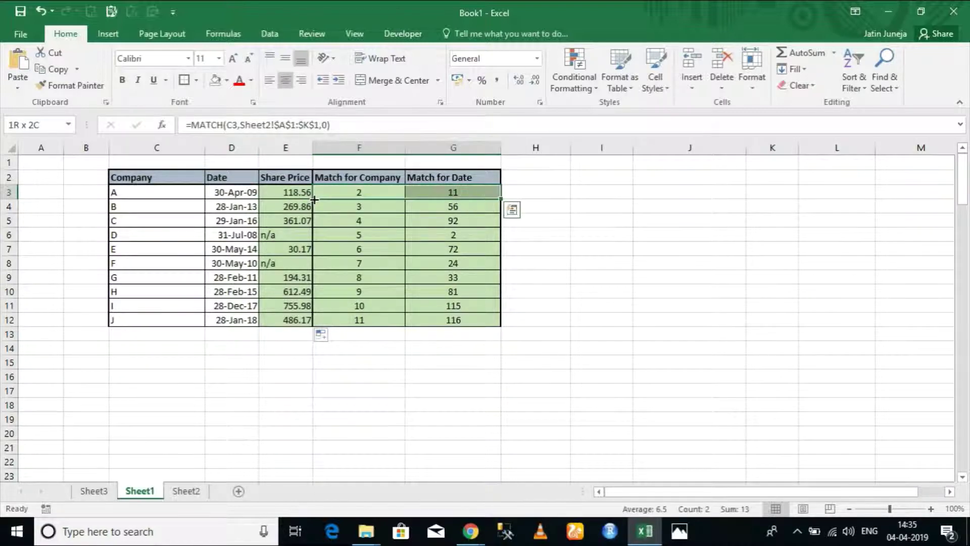
{"action": "key", "text": "ctrl+shift+Down"}
{"action": "key", "text": "Left"}
{"action": "key", "text": "Right"}
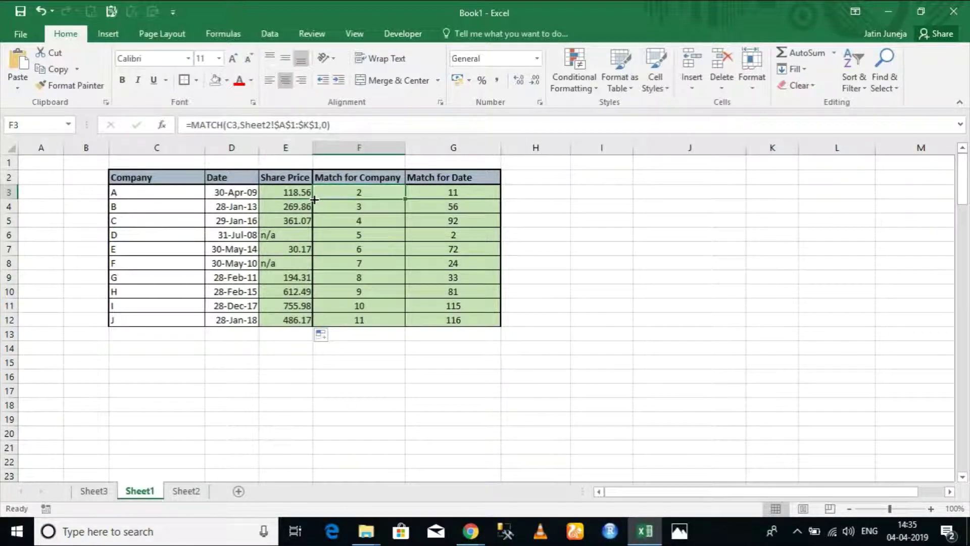
{"action": "key", "text": "ctrl+space"}
{"action": "key", "text": "shift+Right"}
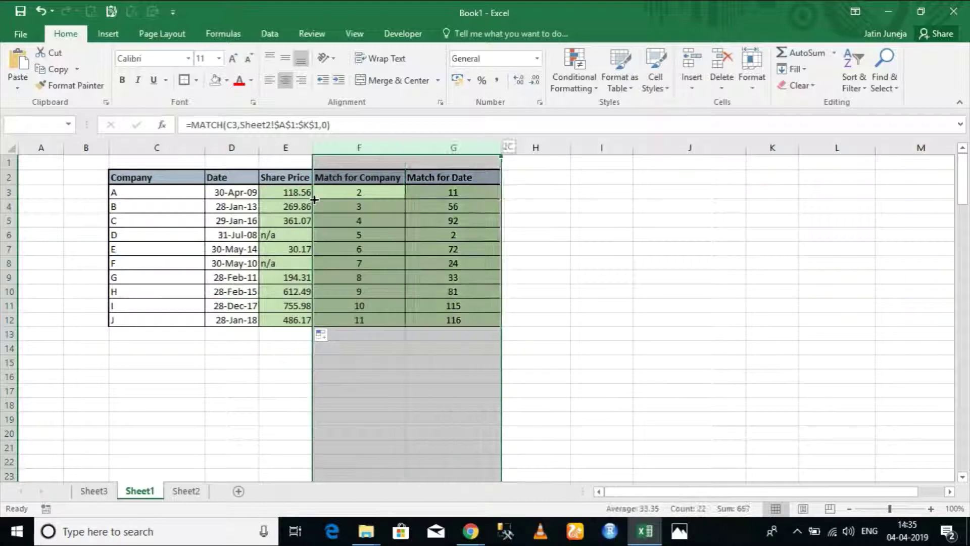
{"action": "key", "text": "ctrl+minus"}
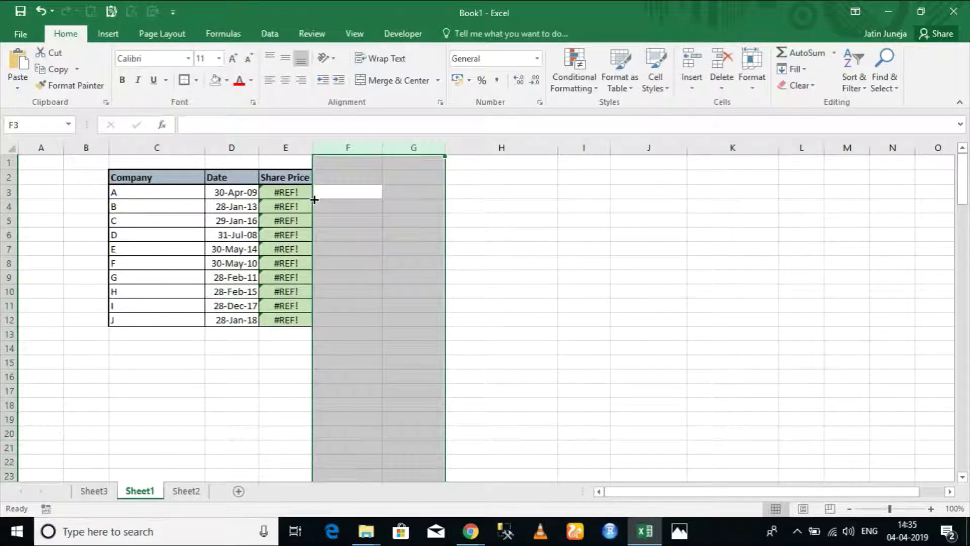
- Clear the Share Price formulas in E3:E12 and select E3
{"action": "key", "text": "Up"}
{"action": "key", "text": "Left"}
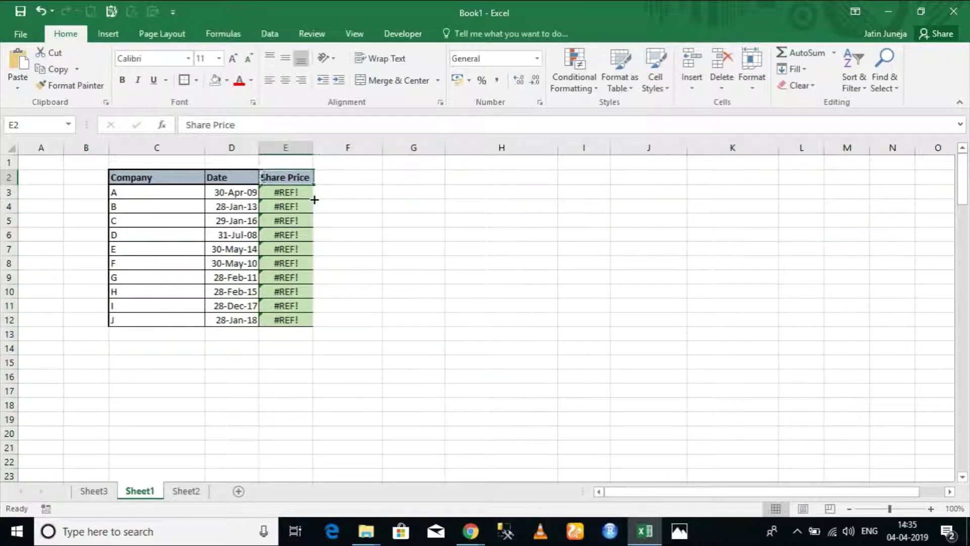
{"action": "key", "text": "Down"}
{"action": "key", "text": "ctrl+shift+Down"}
{"action": "key", "text": "Delete"}
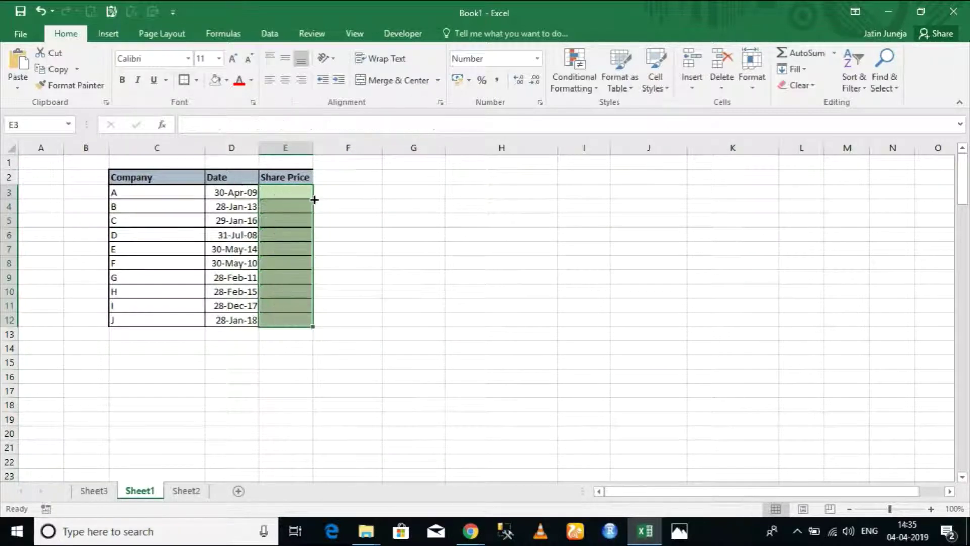
{"action": "left_click", "coordinate": [314, 200]}
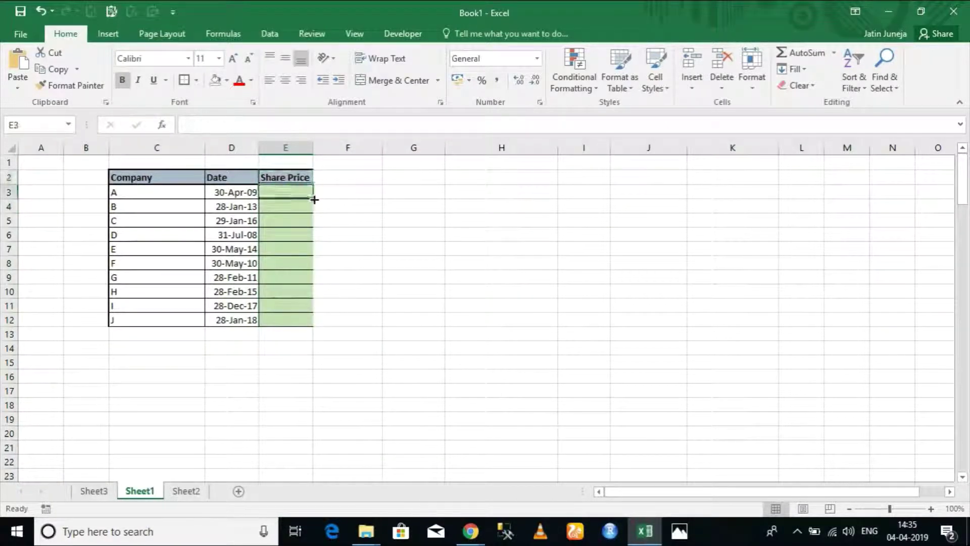
- Start an INDEX formula in E3 with the absolute array Sheet2!$A$1:$K$127
{"action": "type", "text": "="}
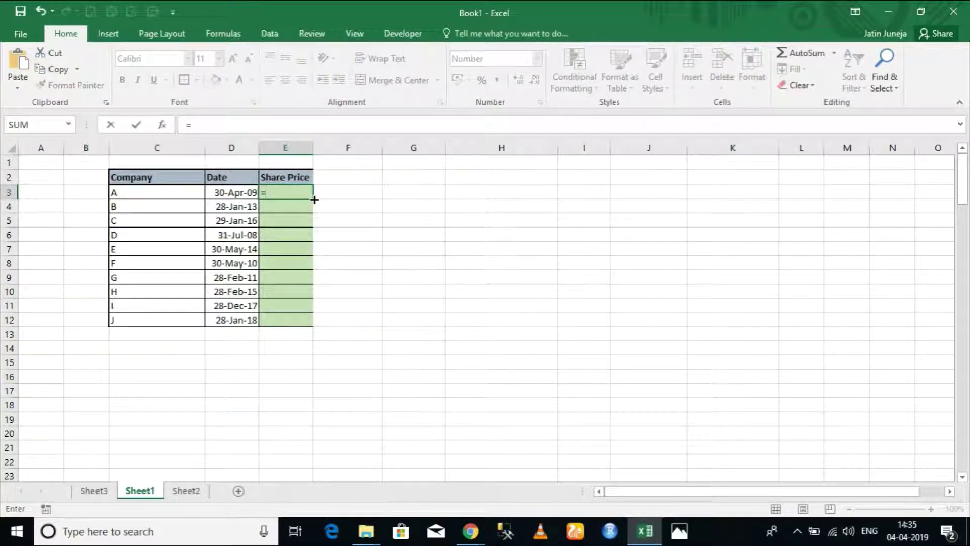
{"action": "type", "text": "index"}
{"action": "key", "text": "Tab"}
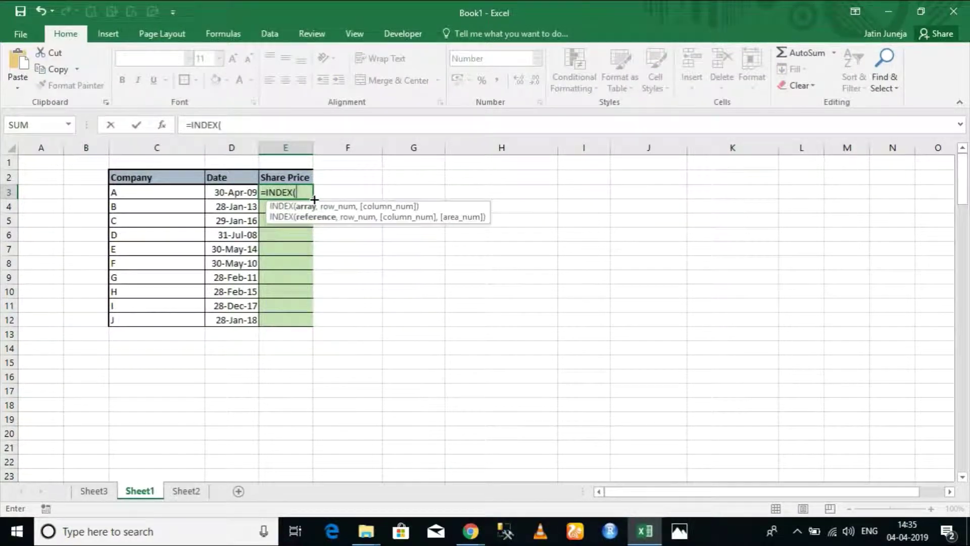
{"action": "key", "text": "ctrl+Page_Down"}
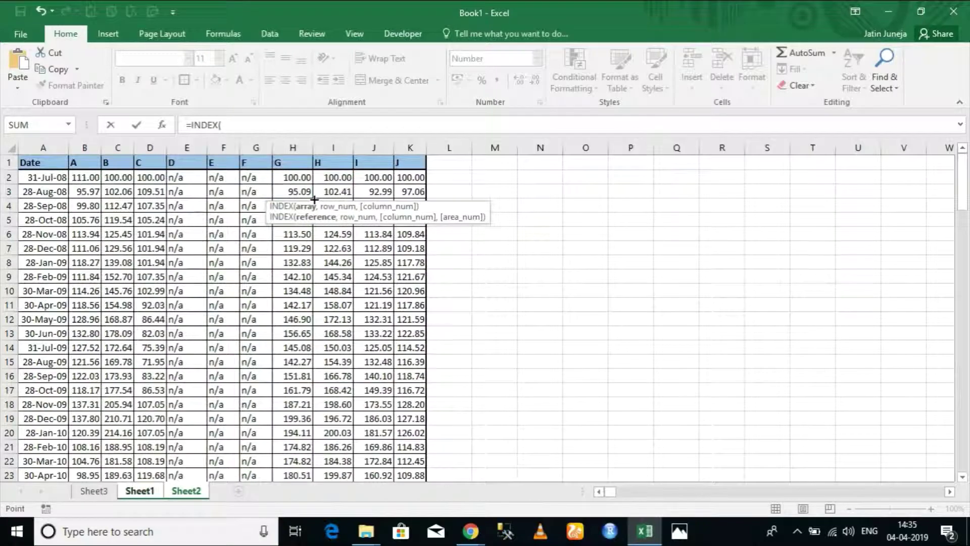
{"action": "key", "text": "ctrl+shift+Right"}
{"action": "key", "text": "ctrl+shift+Down"}
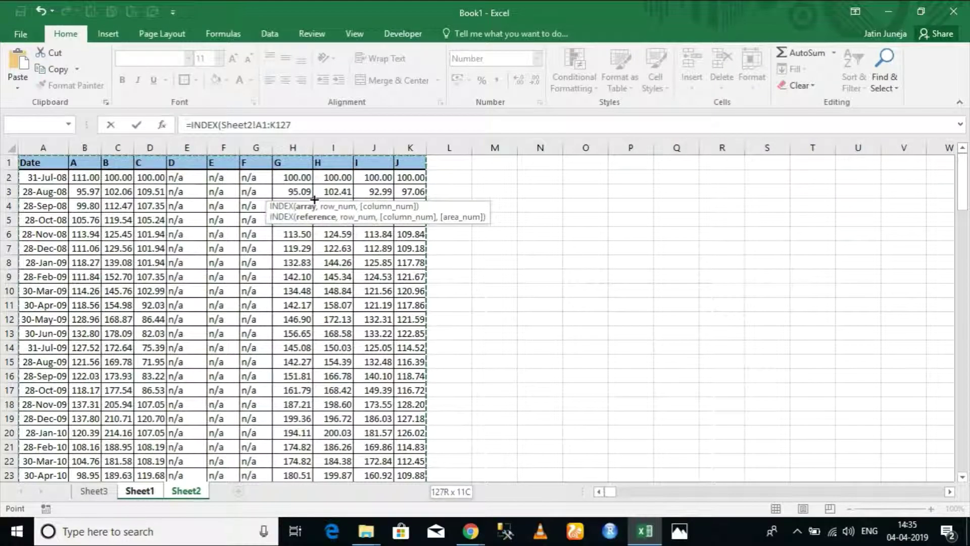
{"action": "key", "text": "F4"}
{"action": "type", "text": ","}
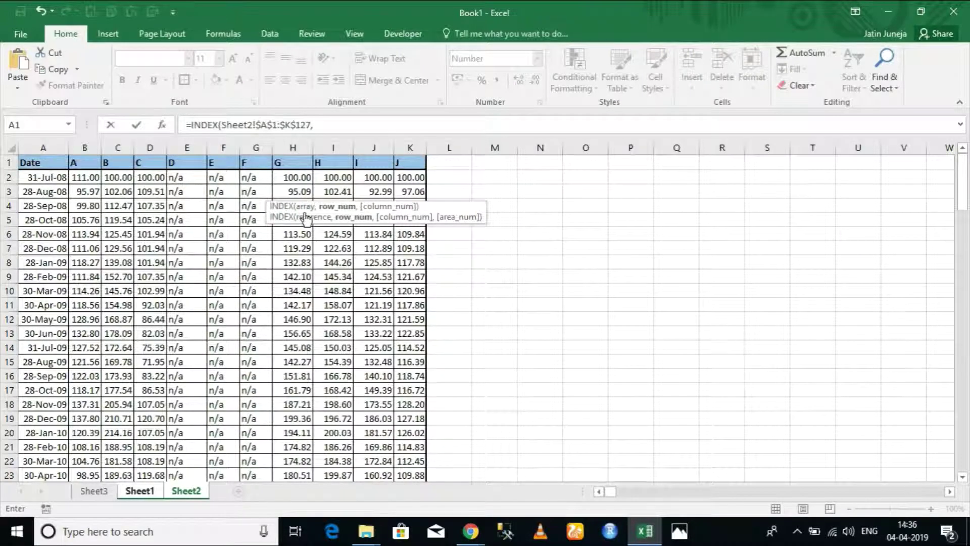
- Go back to Sheet1 while editing the formula and remove the stray Sheet1! reference after the array argument
{"action": "left_click", "coordinate": [139, 491]}
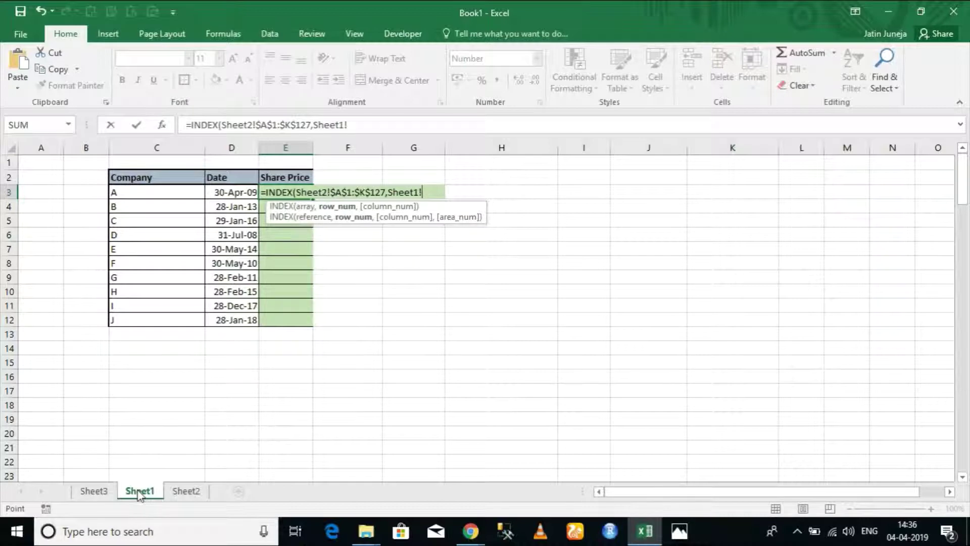
{"action": "key", "text": "BackSpace"}
{"action": "key", "text": "BackSpace"}
{"action": "key", "text": "BackSpace"}
{"action": "key", "text": "BackSpace"}
{"action": "key", "text": "BackSpace"}
{"action": "key", "text": "BackSpace"}
{"action": "key", "text": "BackSpace"}
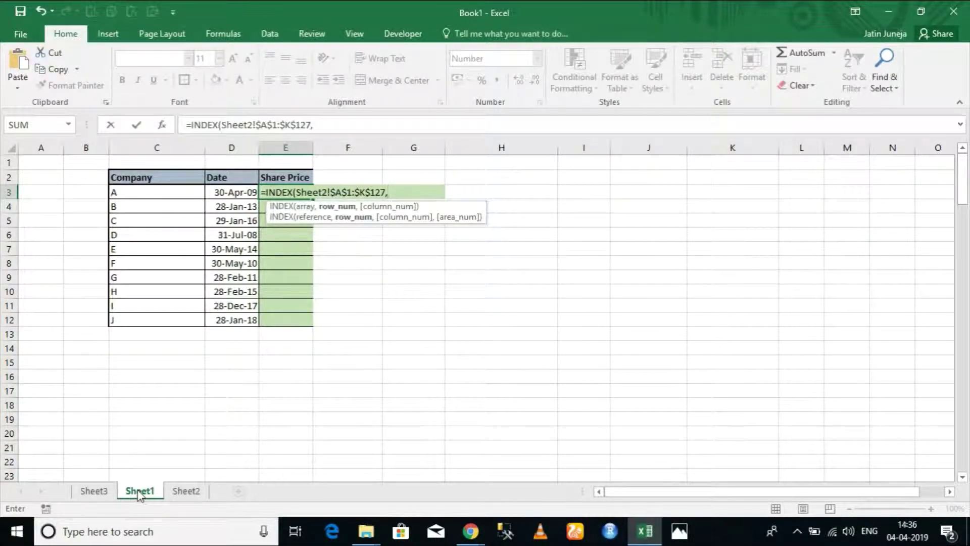
- Nest MATCH(Sheet1!D3,Sheet2!$A:$A,0) as the row number argument of the INDEX formula
{"action": "type", "text": "mat"}
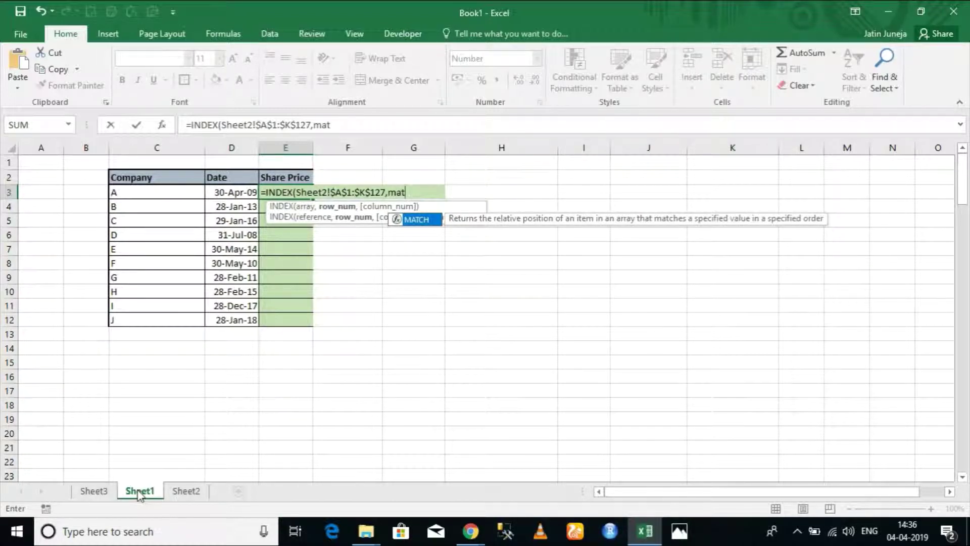
{"action": "key", "text": "Tab"}
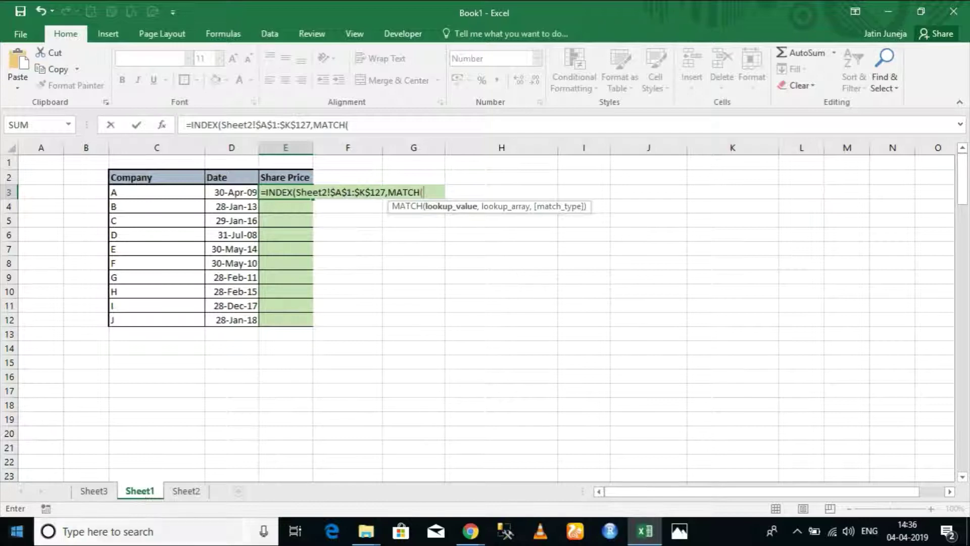
{"action": "left_click", "coordinate": [232, 194]}
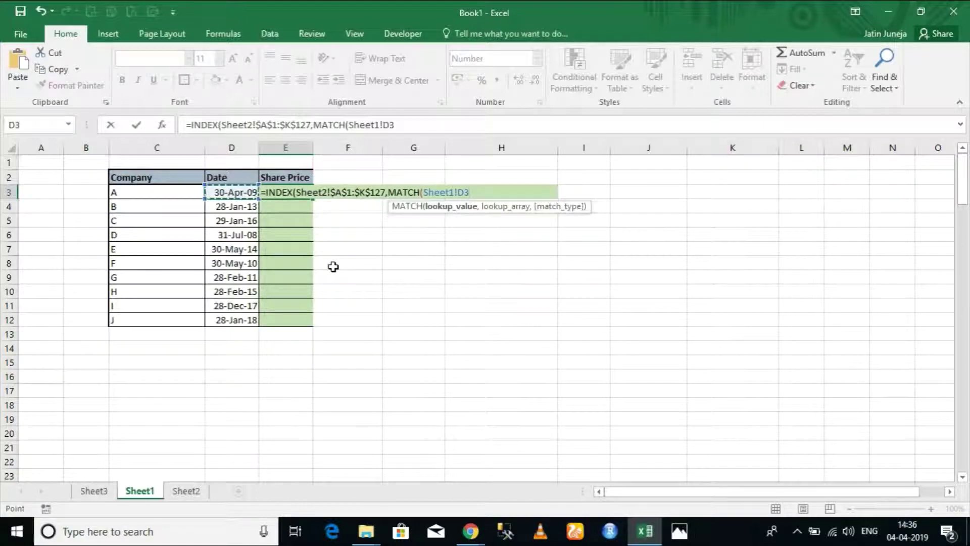
{"action": "type", "text": ","}
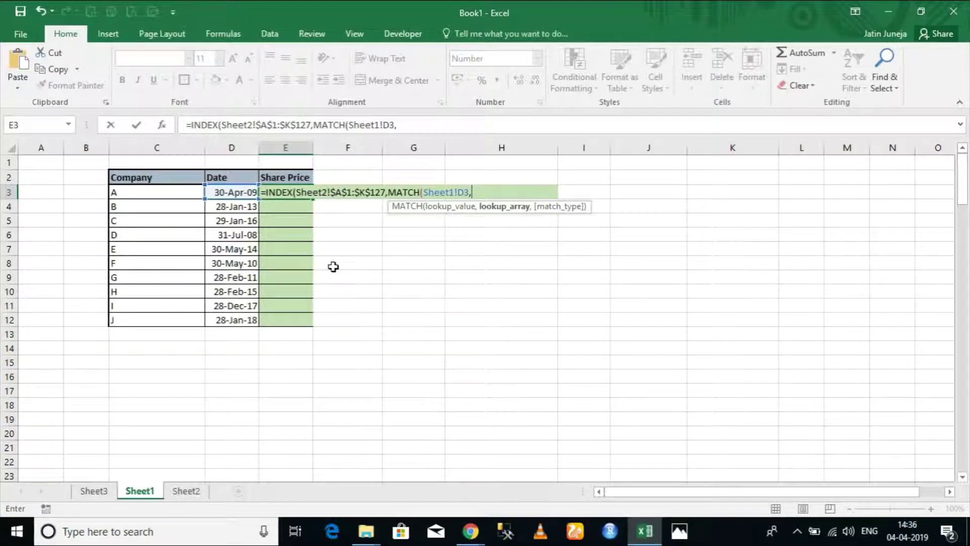
{"action": "left_click", "coordinate": [184, 498]}
{"action": "left_click", "coordinate": [44, 147]}
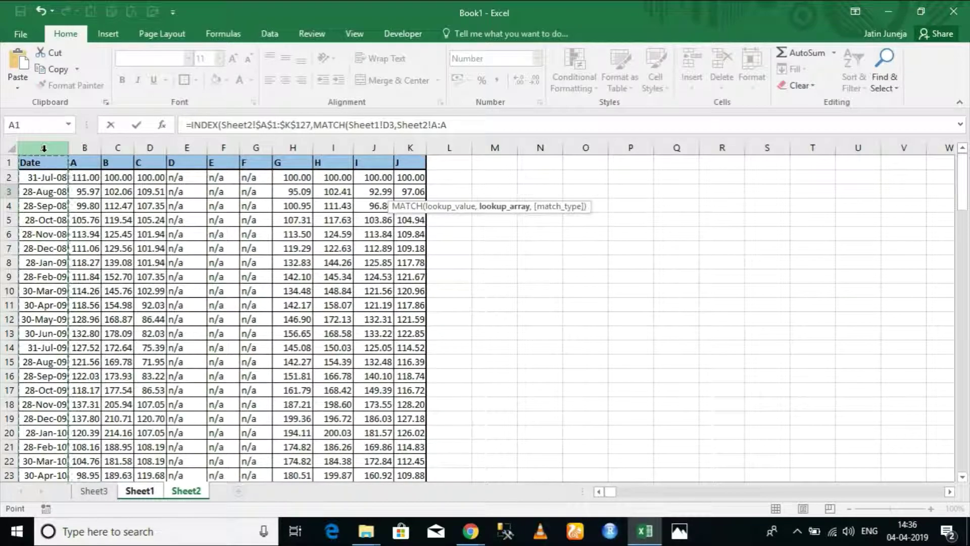
{"action": "key", "text": "F4"}
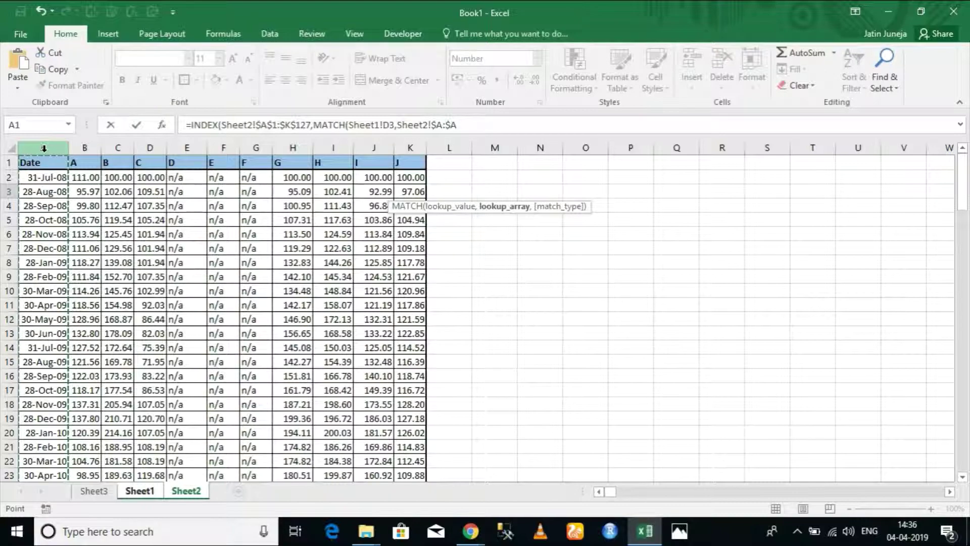
{"action": "type", "text": ",0)"}
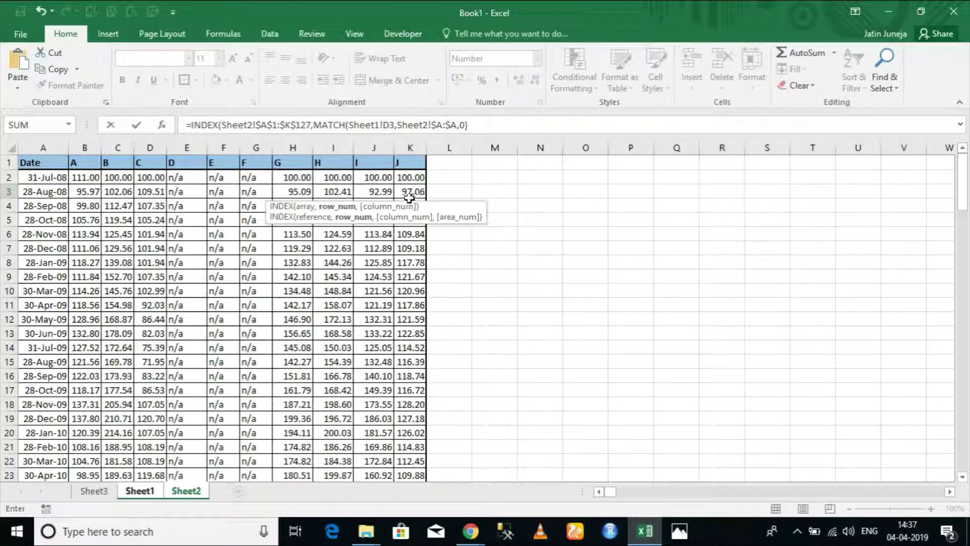
- Start a second MATCH as the column number argument, with the absolute lookup value Sheet1!$C$3
{"action": "type", "text": ","}
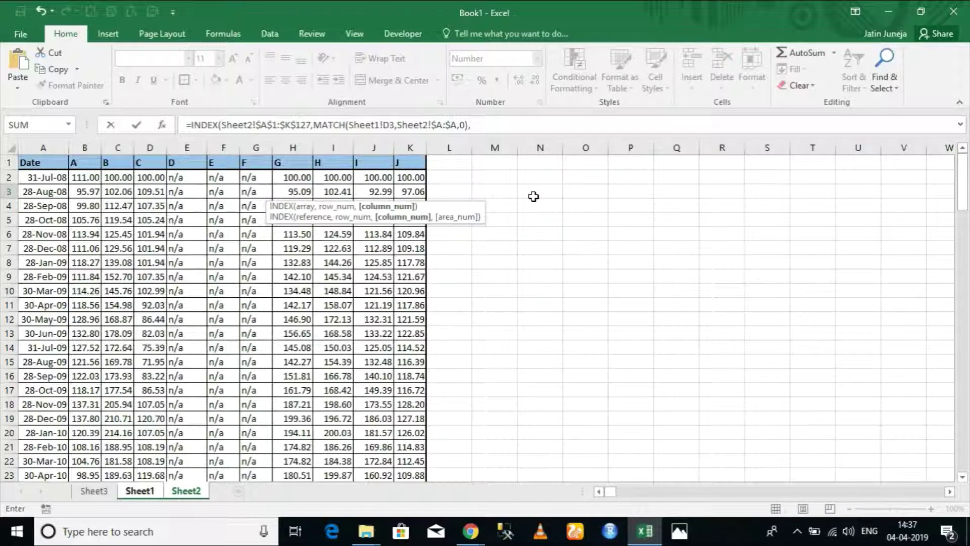
{"action": "type", "text": "match"}
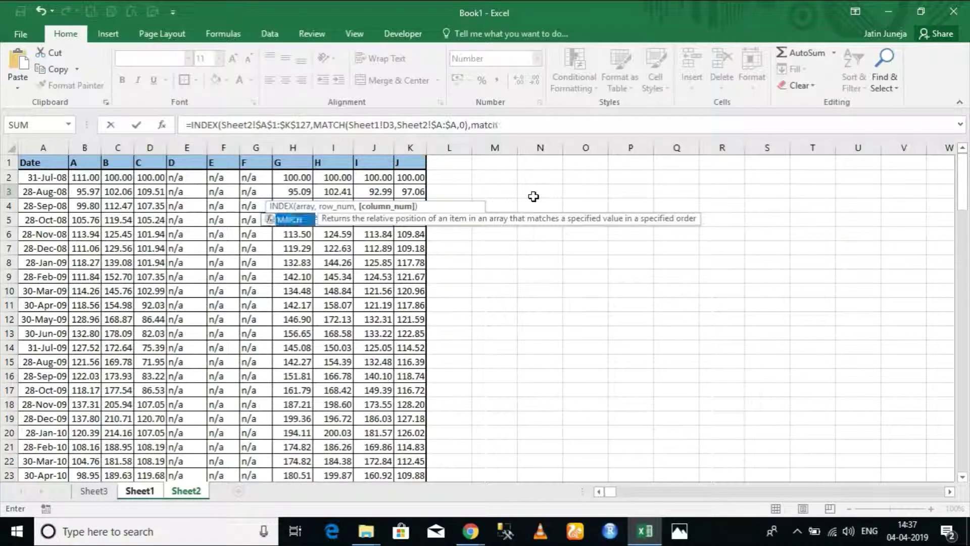
{"action": "key", "text": "Tab"}
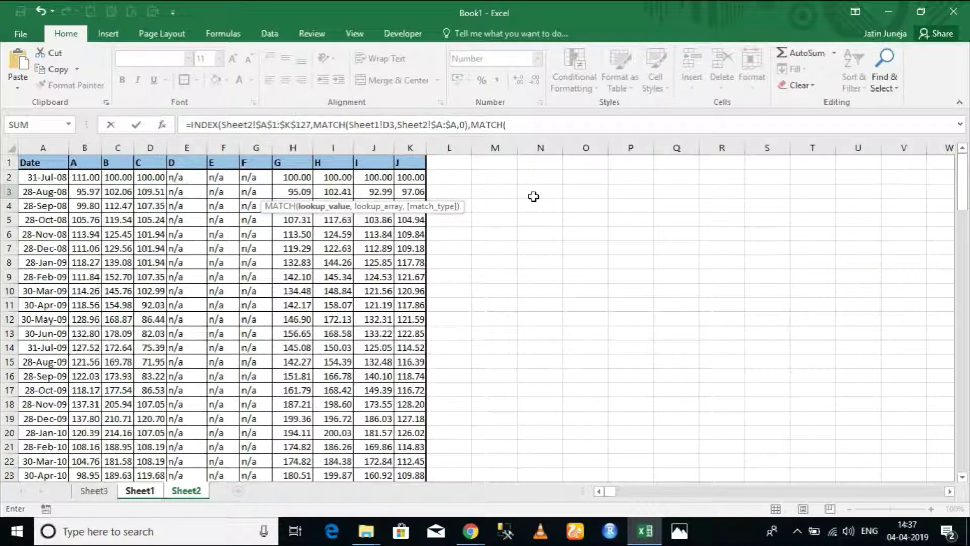
{"action": "left_click", "coordinate": [131, 494]}
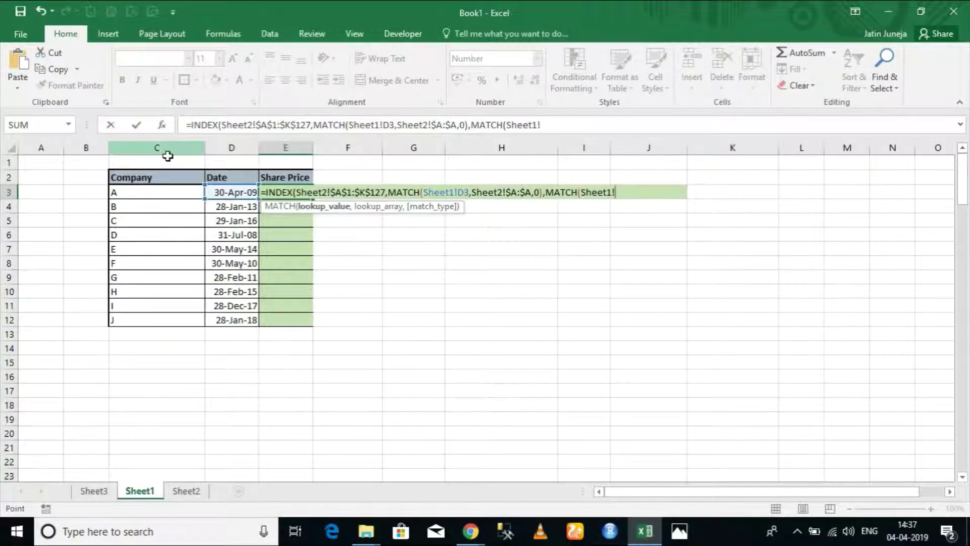
{"action": "left_click", "coordinate": [149, 191]}
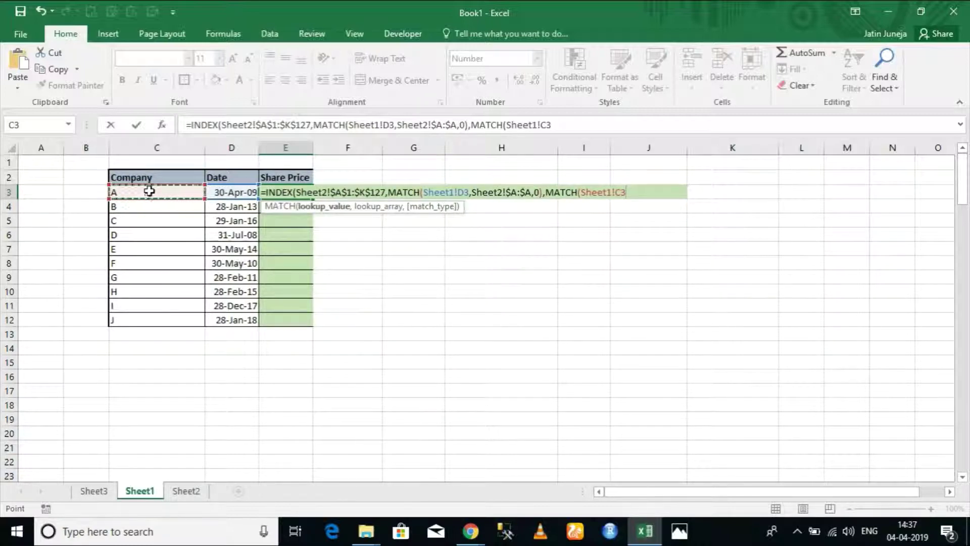
{"action": "key", "text": "F4"}
{"action": "type", "text": ","}
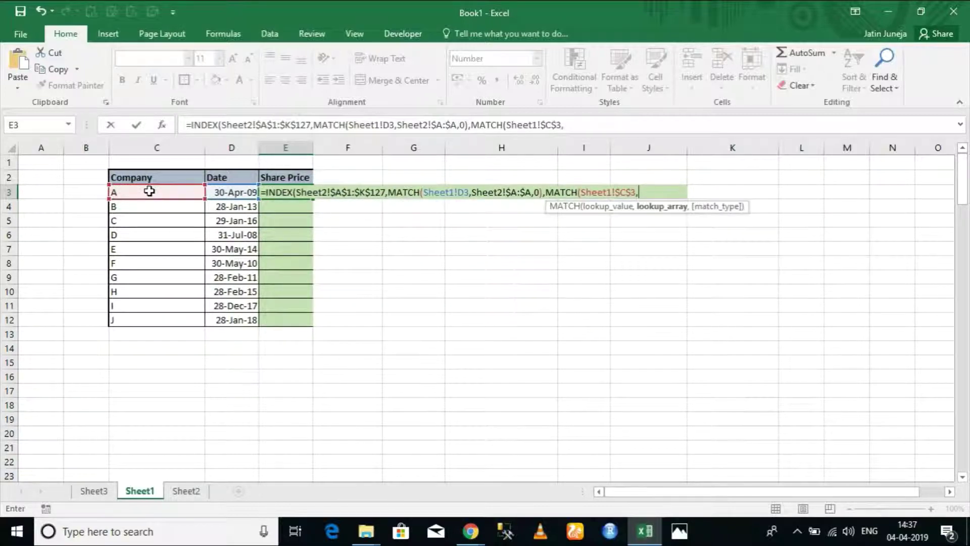
- Use the header row Sheet2!A1:K1 as the lookup array with match type 0 and complete the E3 formula
{"action": "left_click", "coordinate": [187, 492]}
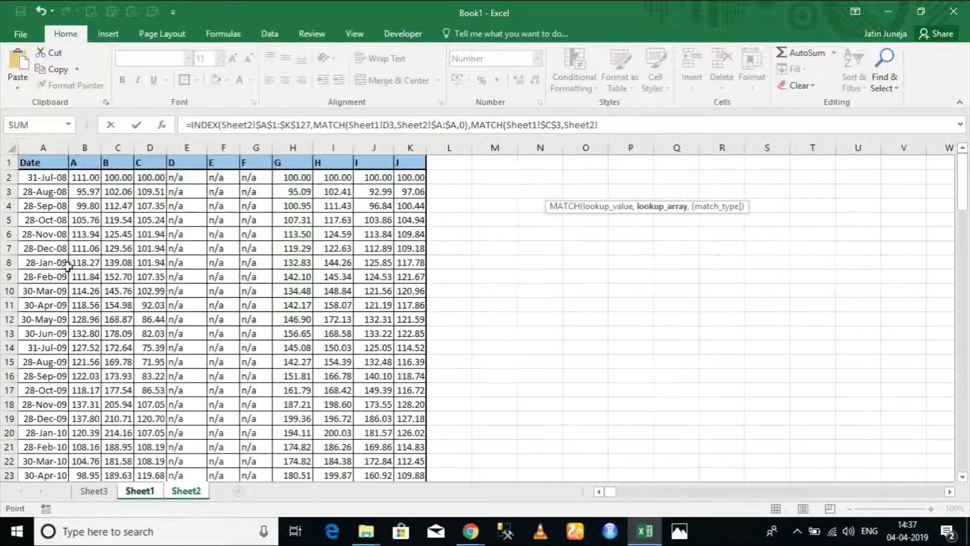
{"action": "left_click", "coordinate": [37, 162]}
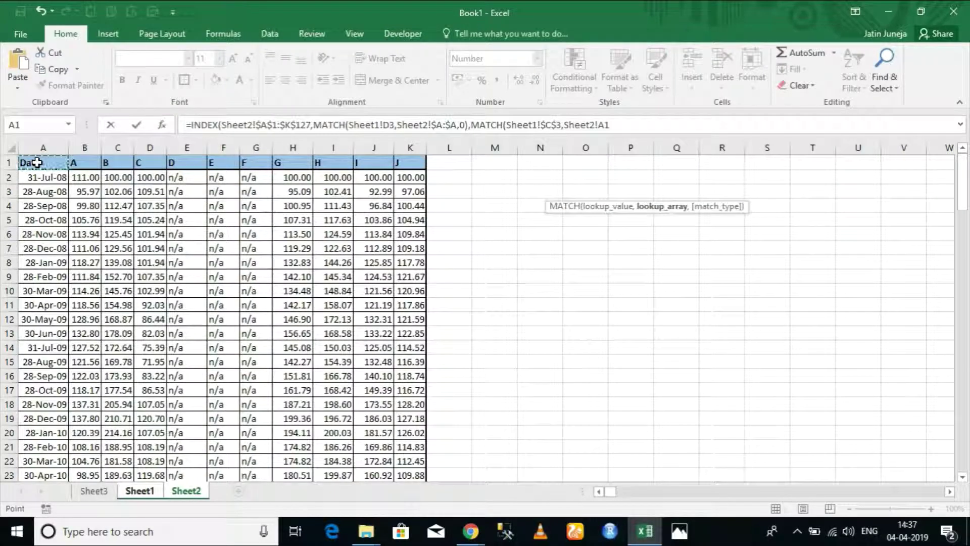
{"action": "key", "text": "ctrl+shift+Right"}
{"action": "type", "text": ",0)"}
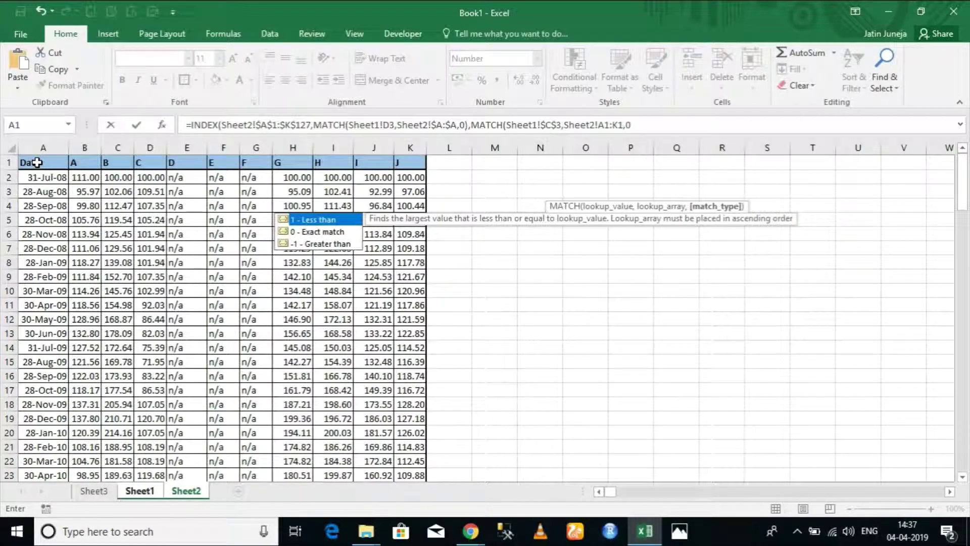
{"action": "type", "text": ")"}
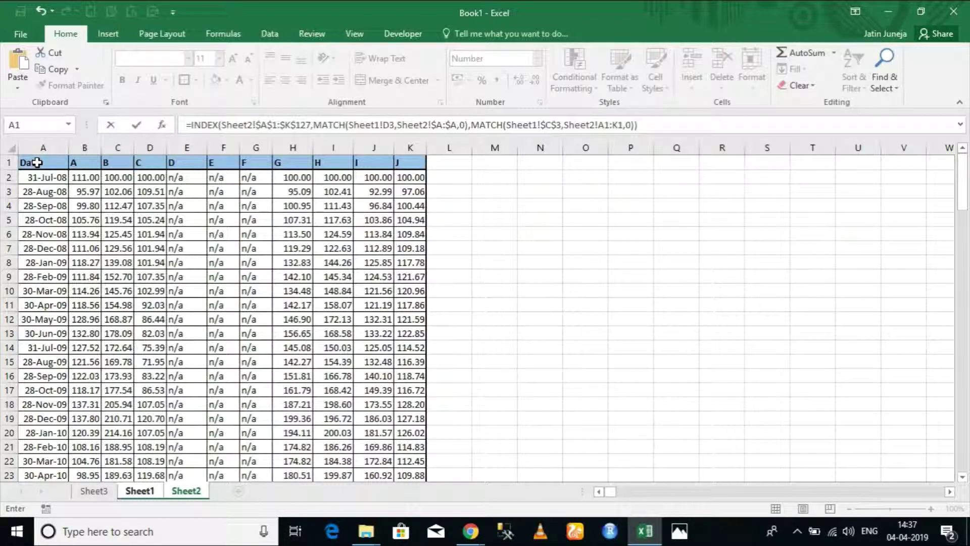
{"action": "key", "text": "Return"}
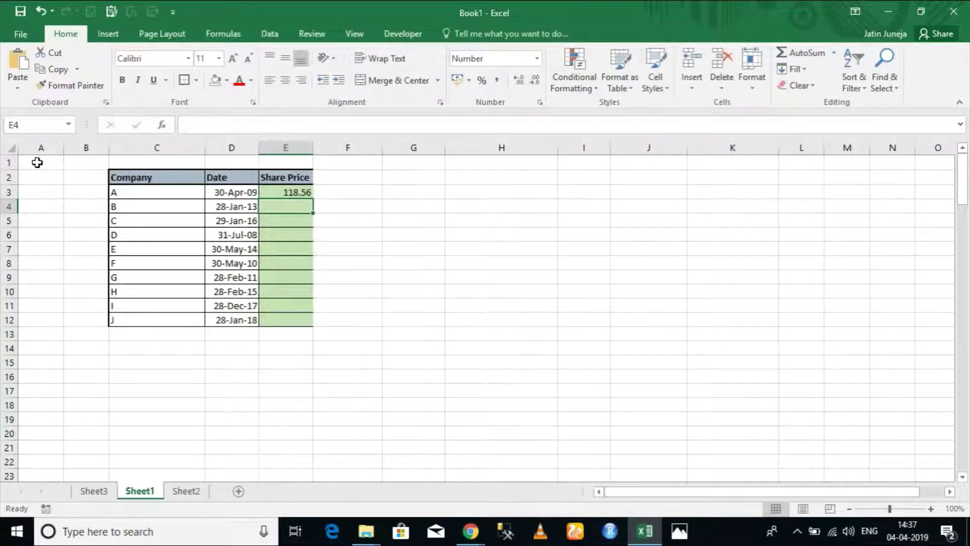
- Copy the INDEX and MATCH formula from E3 down through E12
{"action": "key", "text": "Up"}
{"action": "key", "text": "ctrl+c"}
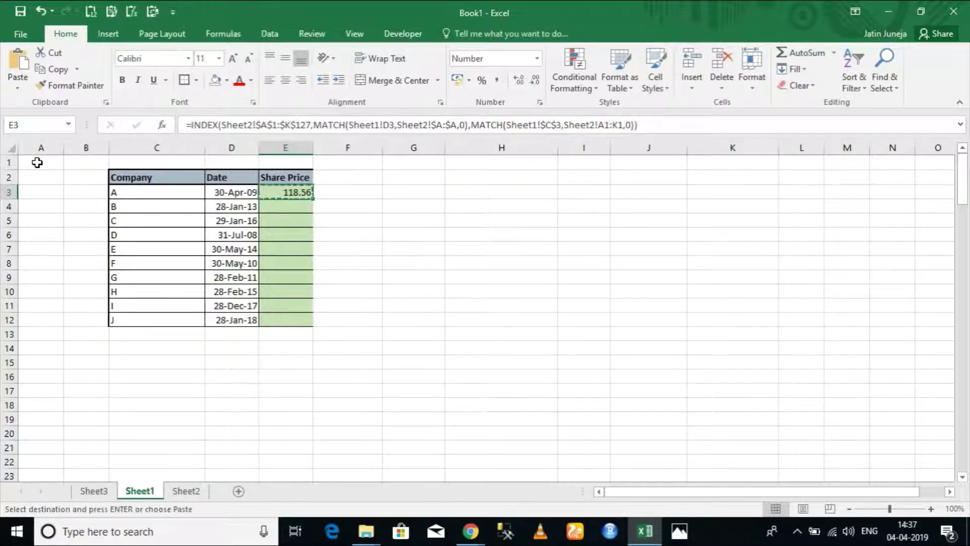
{"action": "key", "text": "shift+Down"}
{"action": "key", "text": "shift+Down"}
{"action": "key", "text": "shift+Down"}
{"action": "key", "text": "shift+Down"}
{"action": "key", "text": "shift+Down"}
{"action": "key", "text": "shift+Down"}
{"action": "key", "text": "shift+Down"}
{"action": "key", "text": "shift+Down"}
{"action": "key", "text": "shift+Down"}
{"action": "key", "text": "ctrl+v"}
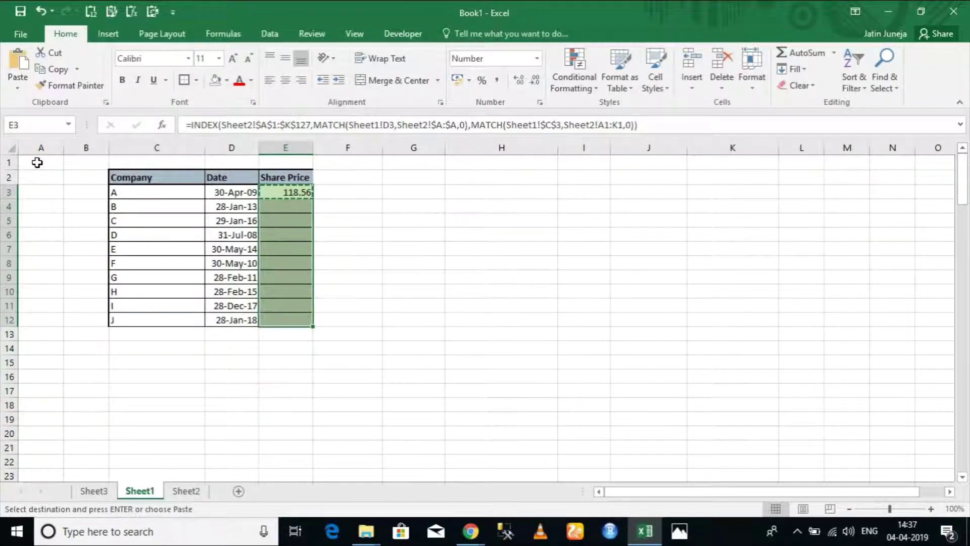
{"action": "key", "text": "Escape"}
{"action": "key", "text": "Up"}
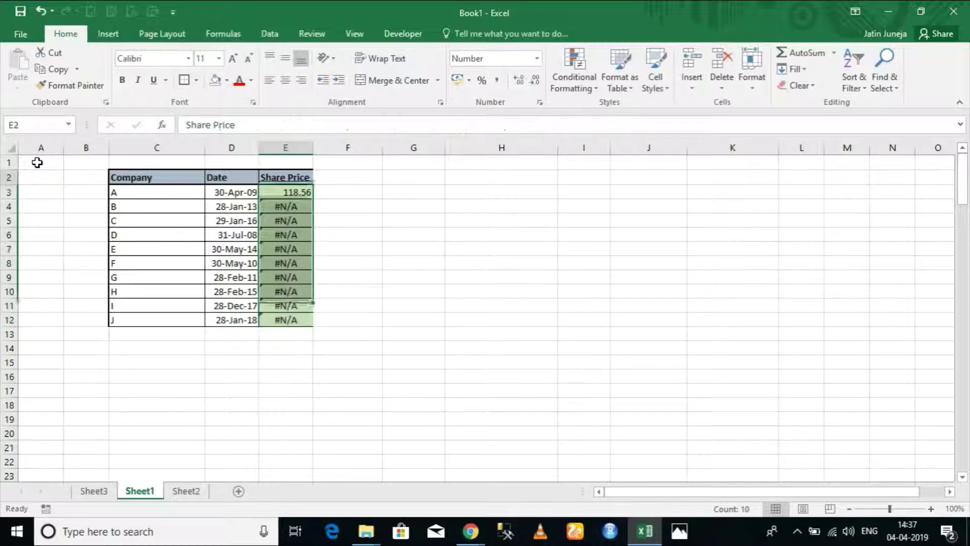
- Check the references in the copied Share Price formulas and clear E4:E12
{"action": "key", "text": "Down"}
{"action": "key", "text": "Down"}
{"action": "key", "text": "Down"}
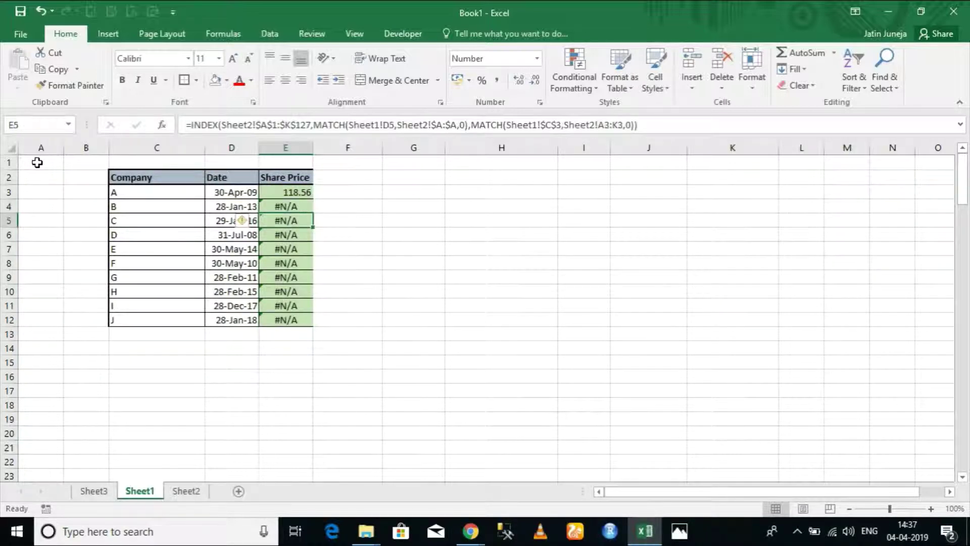
{"action": "key", "text": "Up"}
{"action": "key", "text": "Up"}
{"action": "key", "text": "Up"}
{"action": "key", "text": "Down"}
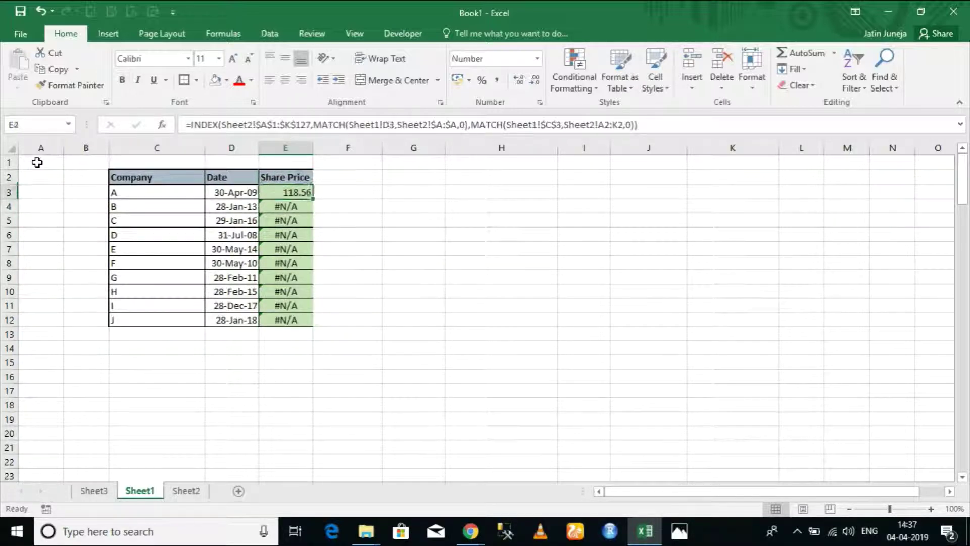
{"action": "key", "text": "Down"}
{"action": "key", "text": "ctrl+shift+Down"}
{"action": "key", "text": "Delete"}
{"action": "key", "text": "Up"}
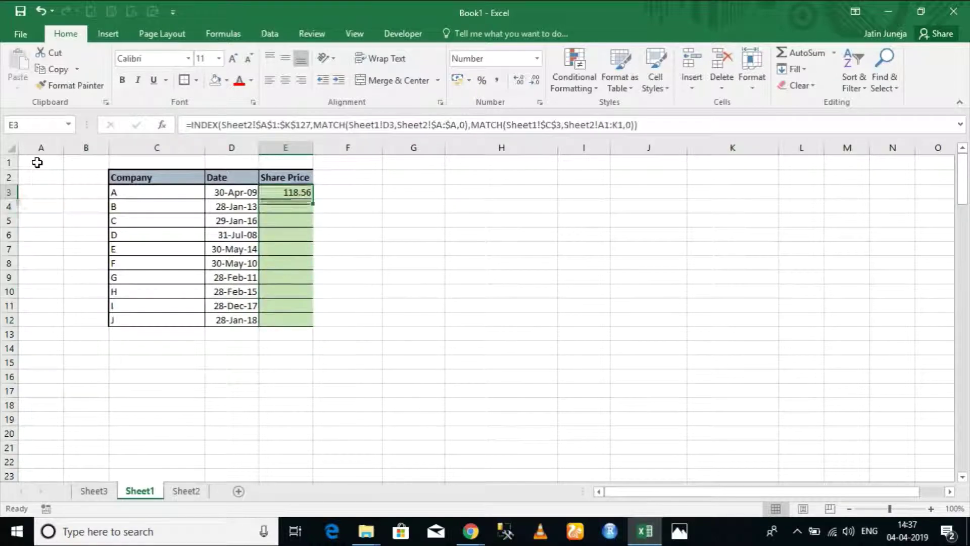
- Make the second MATCH's lookup array absolute as Sheet2!$A$1:$K$1 in the E3 formula
{"action": "left_click", "coordinate": [607, 125]}
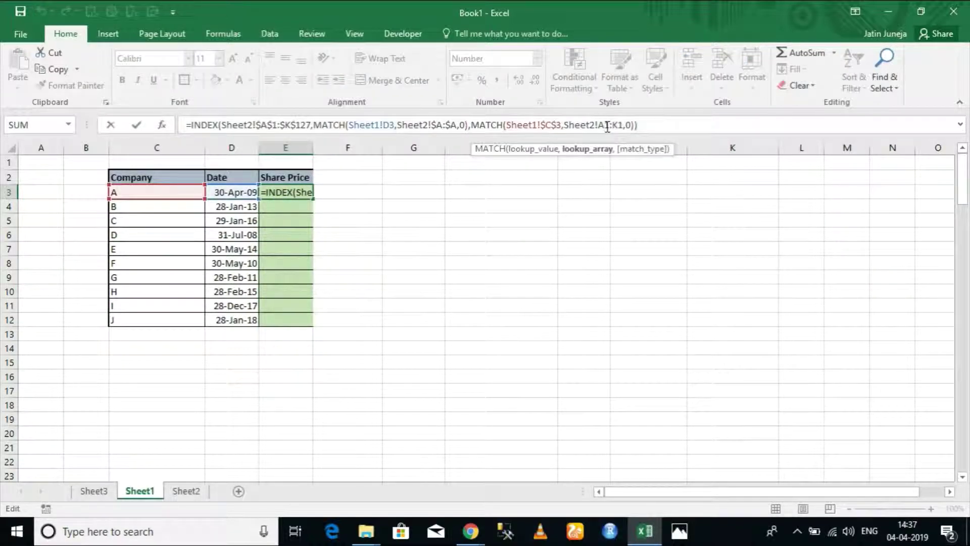
{"action": "key", "text": "F4"}
{"action": "key", "text": "Right"}
{"action": "key", "text": "Right"}
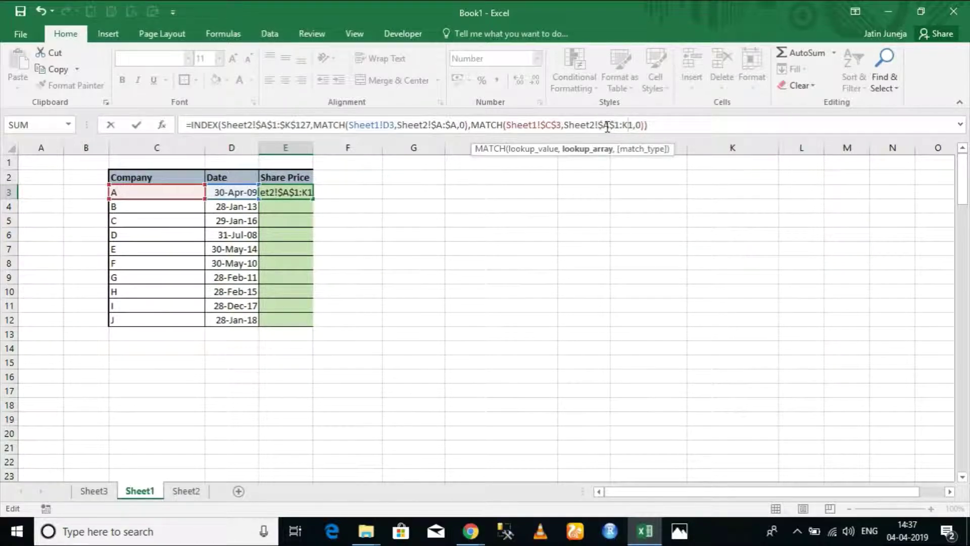
{"action": "key", "text": "F4"}
{"action": "key", "text": "Return"}
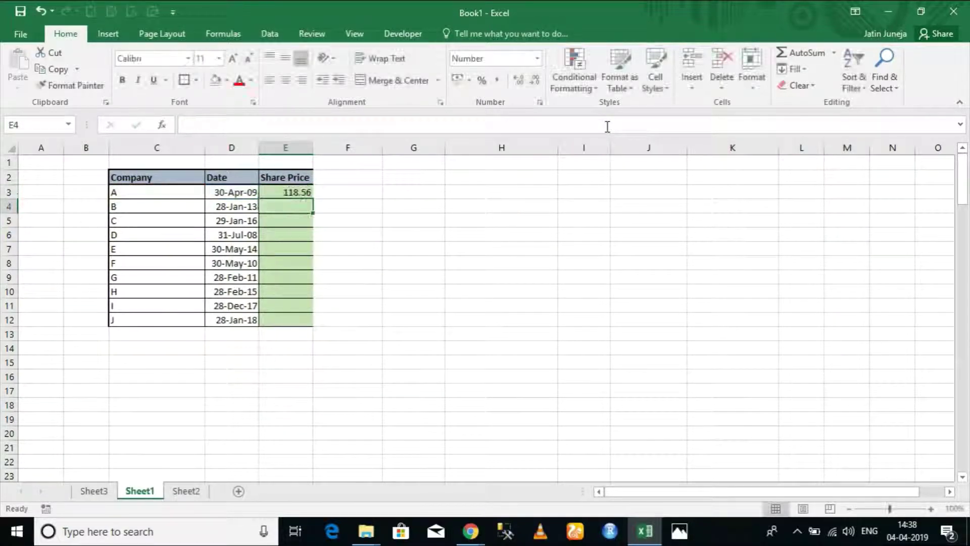
{"action": "key", "text": "Up"}
{"action": "key", "text": "ctrl+c"}
{"action": "left_click", "coordinate": [608, 127]}
{"action": "key", "text": "shift+Down"}
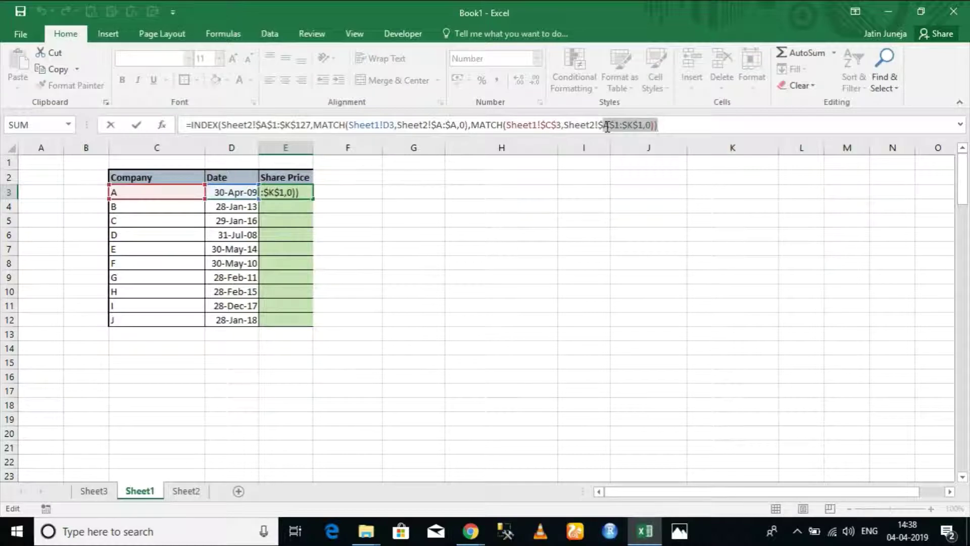
{"action": "key", "text": "Escape"}
{"action": "key", "text": "Escape"}
- Copy the E3 formula with its absolute header range down the Share Price column to E12
{"action": "key", "text": "ctrl+c"}
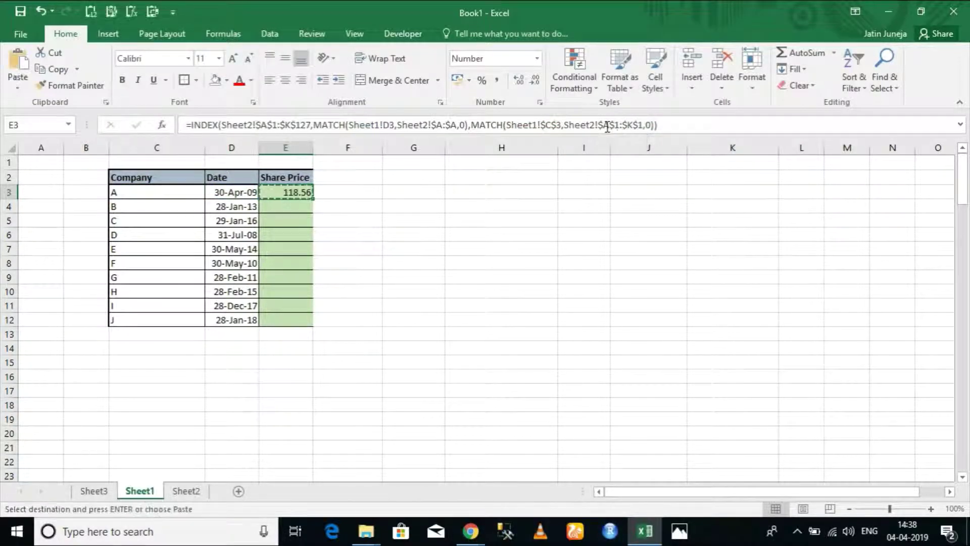
{"action": "key", "text": "shift+Down"}
{"action": "key", "text": "shift+Down"}
{"action": "key", "text": "shift+Down"}
{"action": "key", "text": "shift+Down"}
{"action": "key", "text": "shift+Down"}
{"action": "key", "text": "shift+Down"}
{"action": "key", "text": "shift+Down"}
{"action": "key", "text": "shift+Down"}
{"action": "key", "text": "shift+Down"}
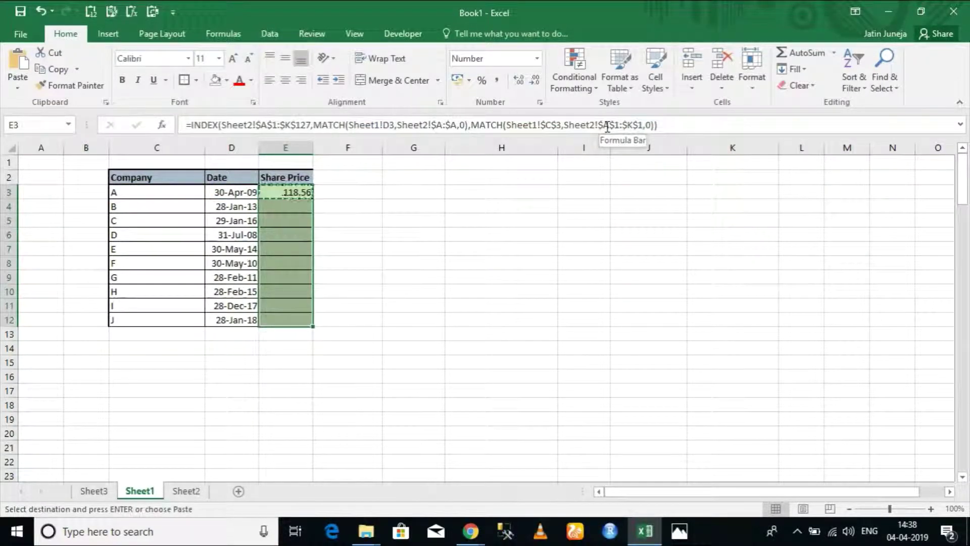
{"action": "key", "text": "Return"}
{"action": "key", "text": "Down"}
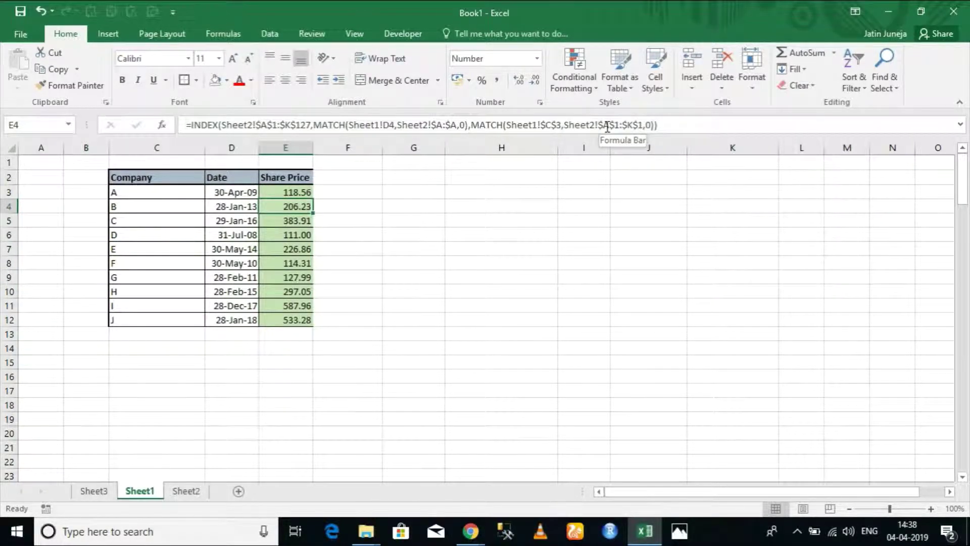
- Compare the formulas in E3 and E4, then delete the Share Price results in E4:E12
{"action": "key", "text": "Up"}
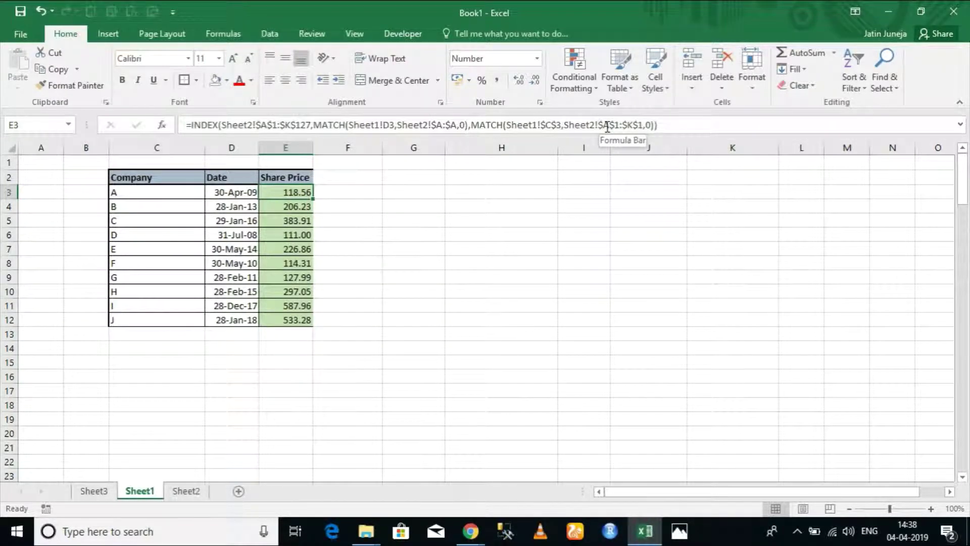
{"action": "key", "text": "Down"}
{"action": "key", "text": "Up"}
{"action": "key", "text": "Down"}
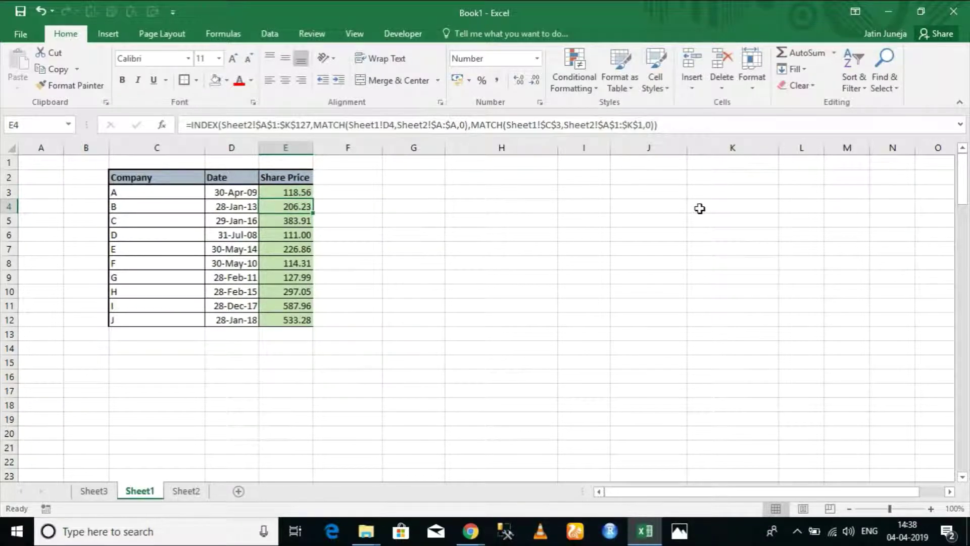
{"action": "key", "text": "ctrl+shift+Down"}
{"action": "key", "text": "Delete"}
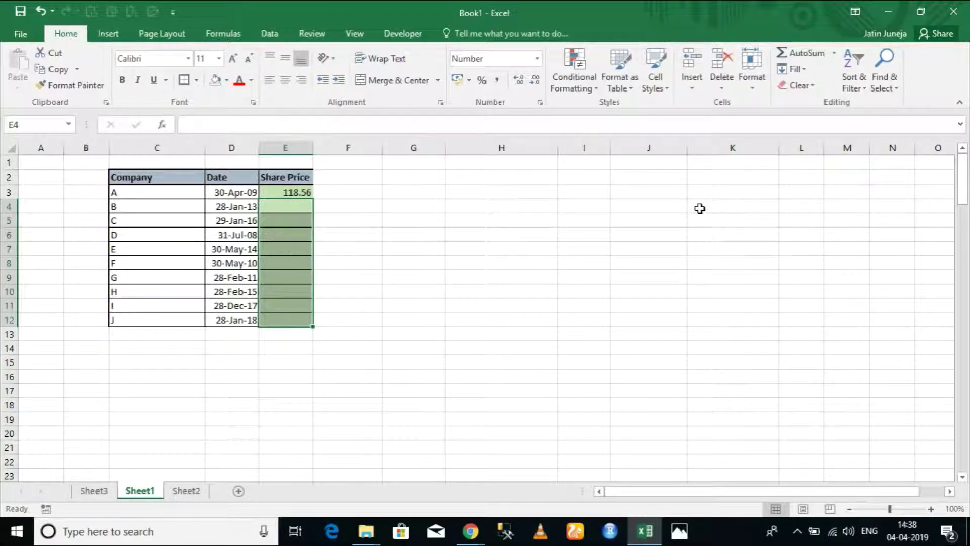
- Fill the E3 formula down the Share Price column through E12
{"action": "key", "text": "Up"}
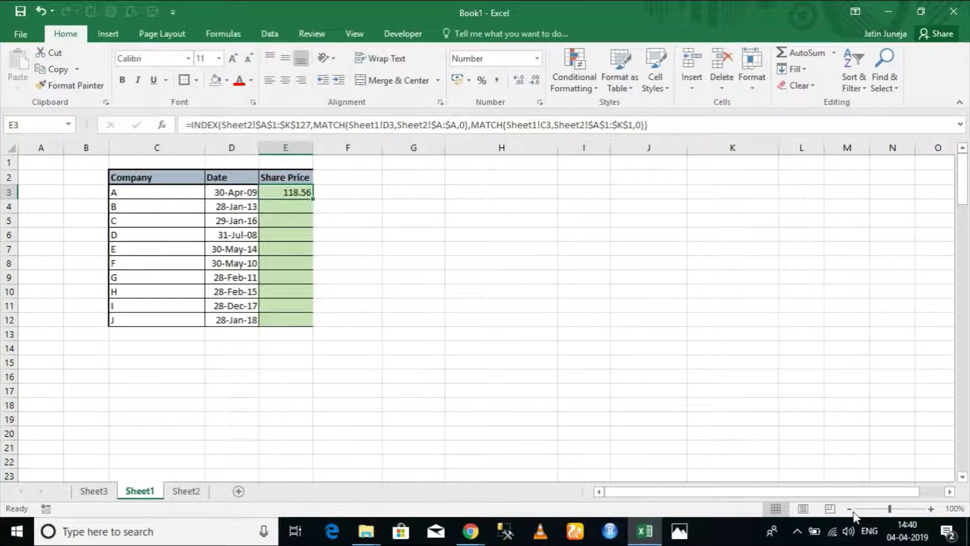
{"action": "double_click", "coordinate": [312, 199]}
{"action": "left_click", "coordinate": [292, 196]}
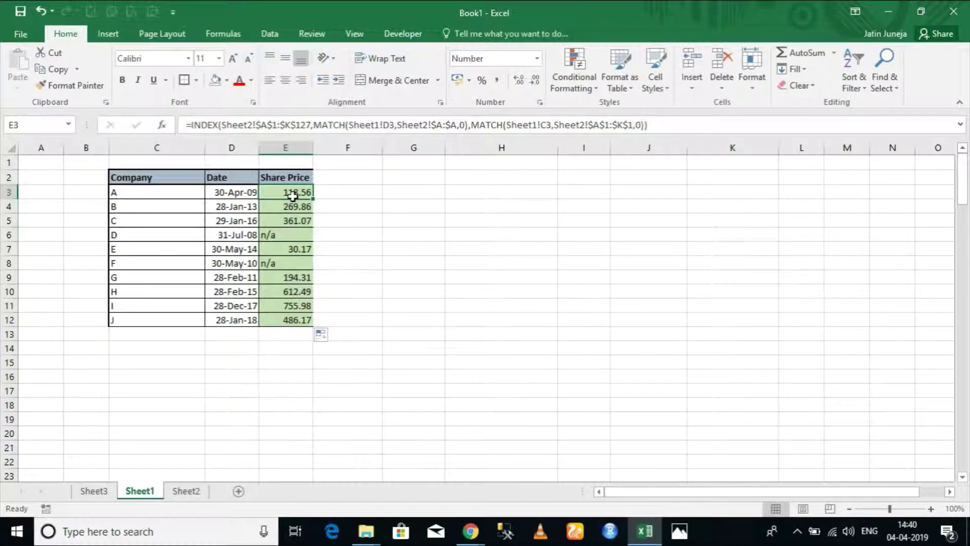
- Examine the filled Share Price formulas down to E12, along with the date and company in the last row
{"action": "key", "text": "Down"}
{"action": "key", "text": "Down"}
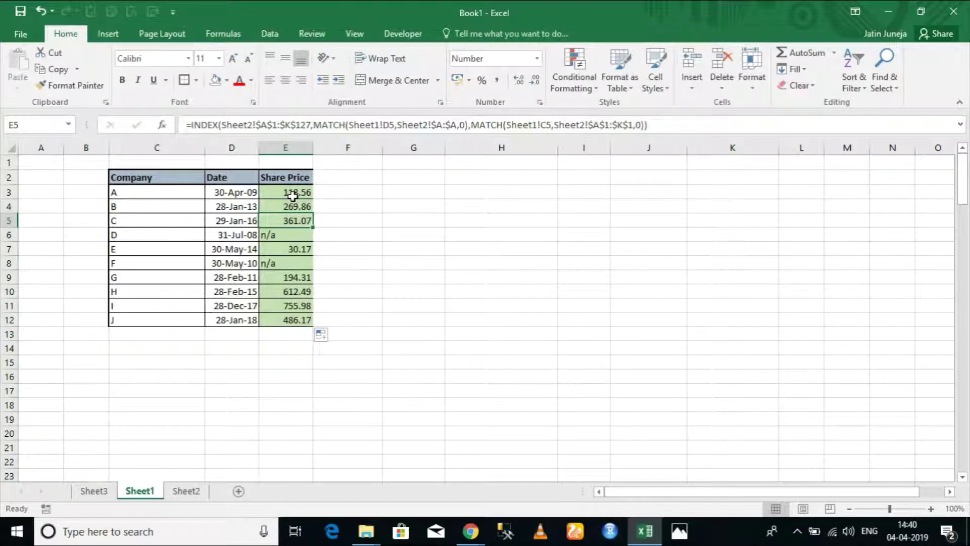
{"action": "key", "text": "Down"}
{"action": "key", "text": "Down"}
{"action": "key", "text": "Down"}
{"action": "key", "text": "Down"}
{"action": "key", "text": "Down"}
{"action": "key", "text": "Down"}
{"action": "key", "text": "Down"}
{"action": "key", "text": "Left"}
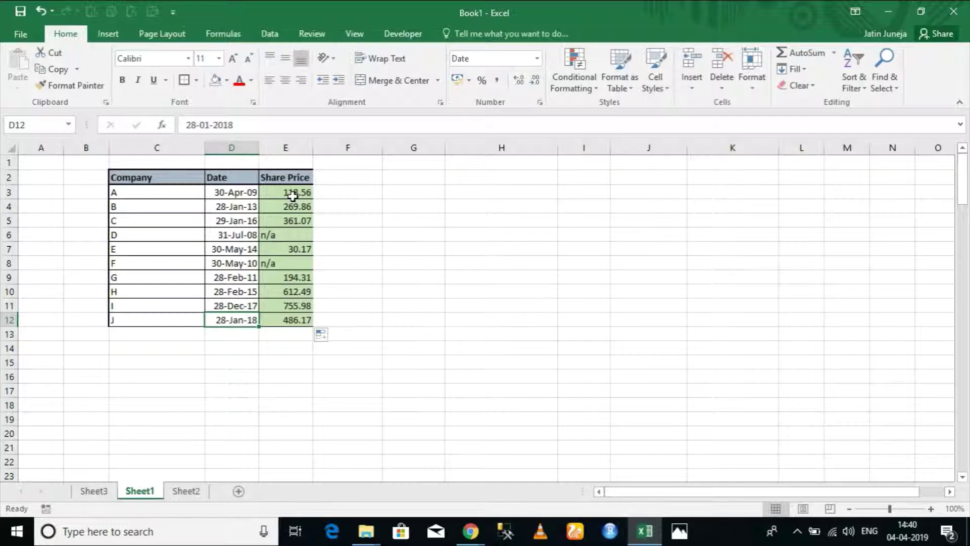
{"action": "key", "text": "Left"}
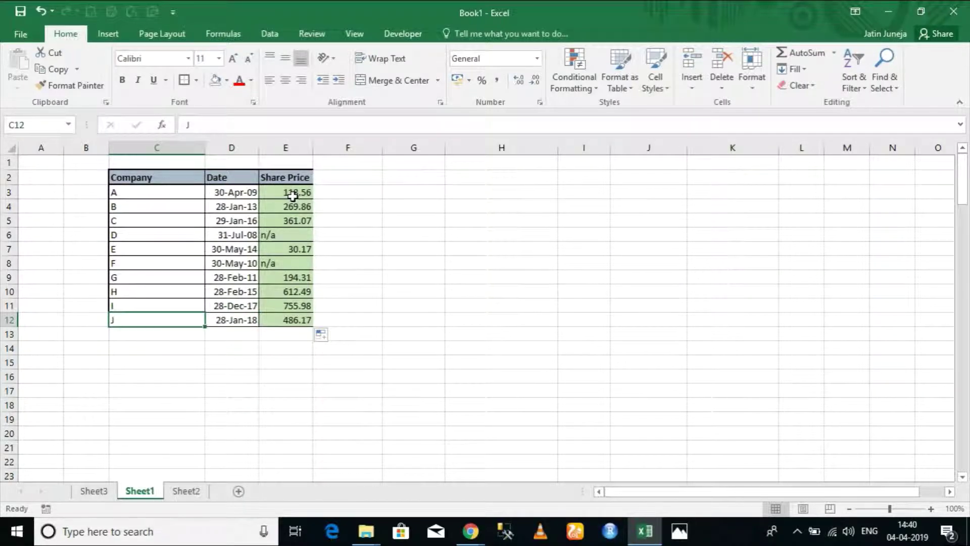
{"action": "key", "text": "Right"}
{"action": "key", "text": "Right"}
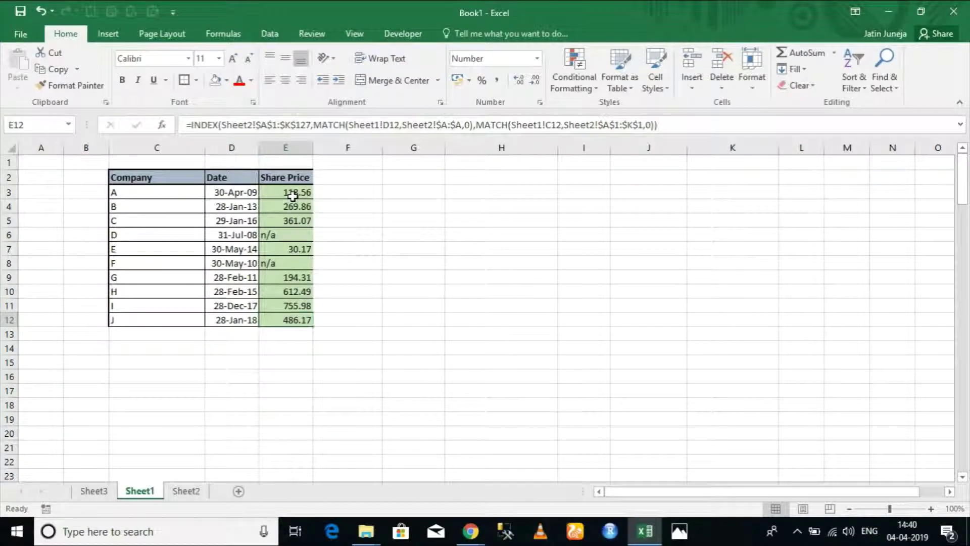
- Filter company J's column on Sheet2 for 486 and compare the matching row's date and price with Sheet1
{"action": "key", "text": "ctrl+Page_Down"}
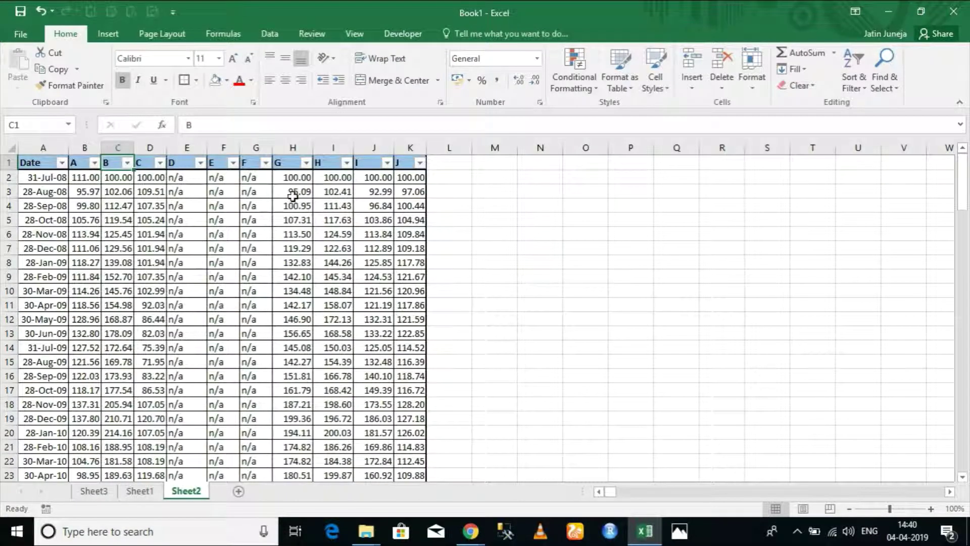
{"action": "key", "text": "ctrl+Right"}
{"action": "key", "text": "alt+Down"}
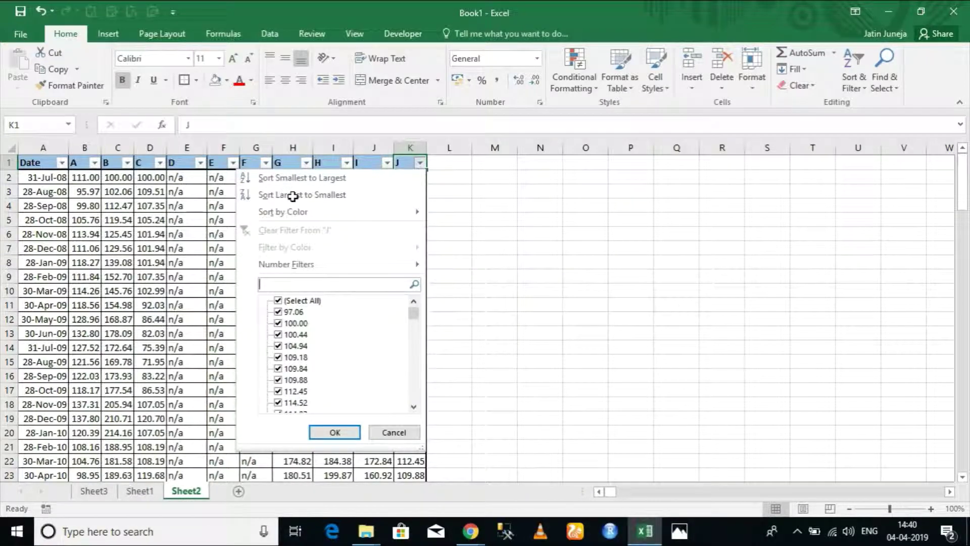
{"action": "type", "text": "486"}
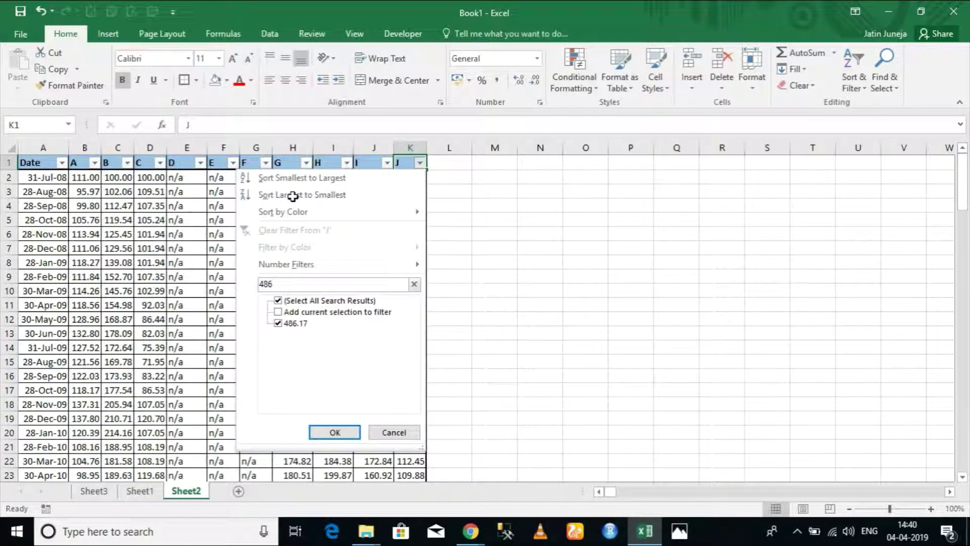
{"action": "key", "text": "Return"}
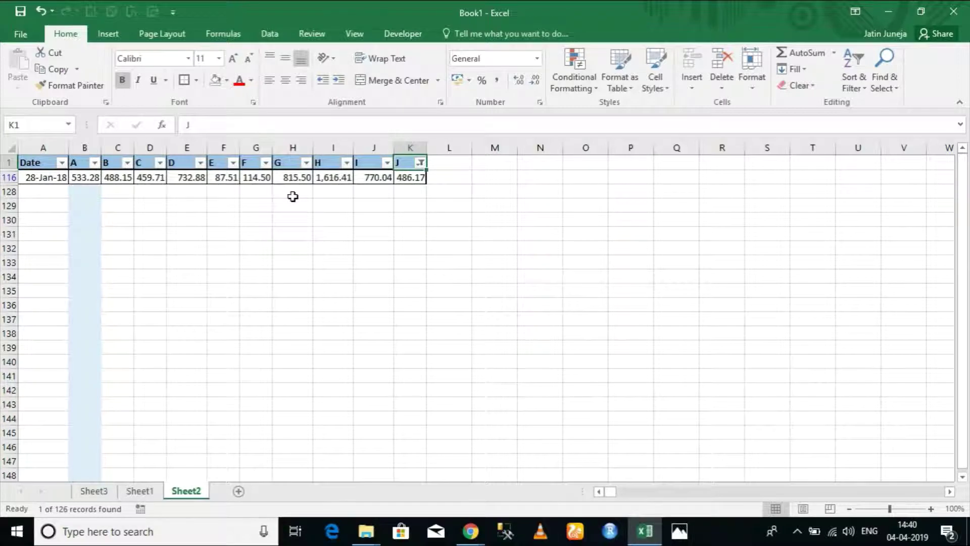
{"action": "key", "text": "Down"}
{"action": "key", "text": "Home"}
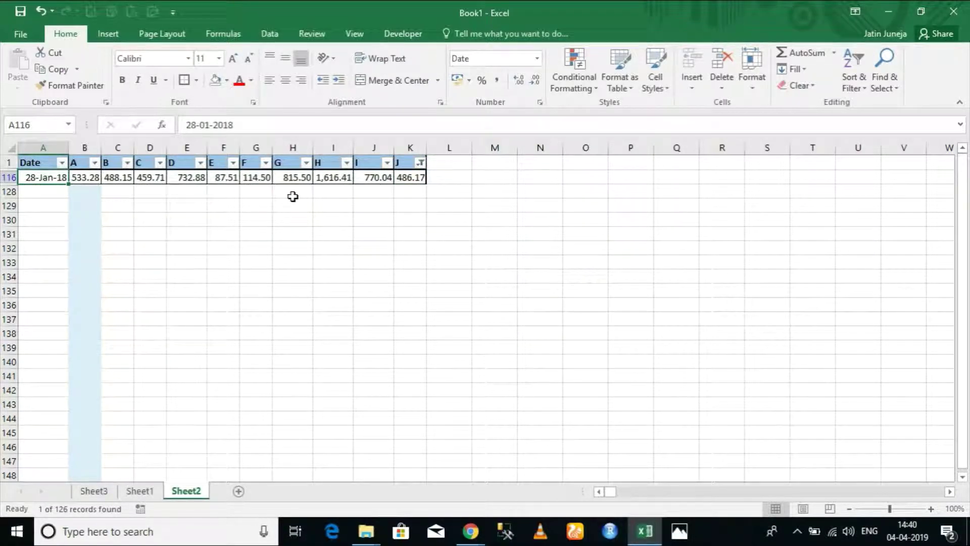
{"action": "key", "text": "ctrl+Right"}
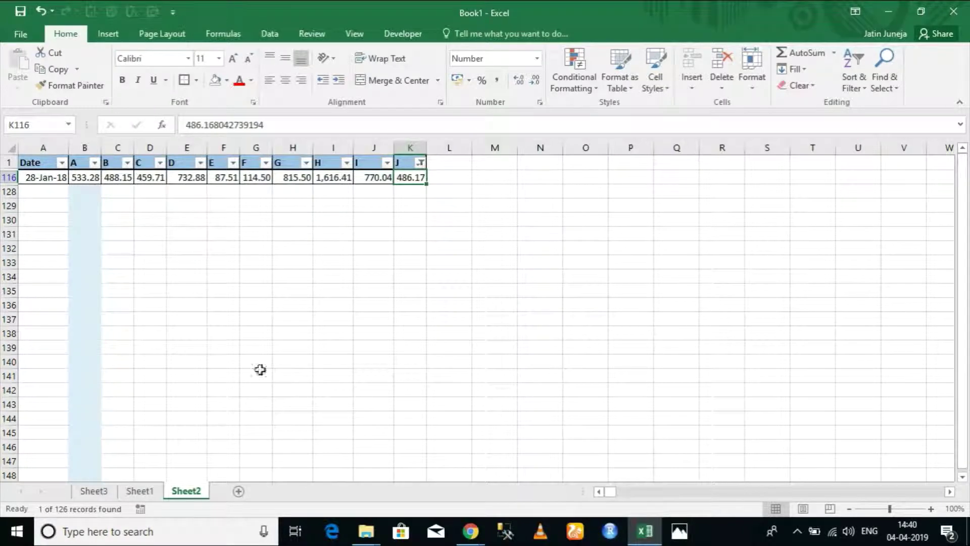
{"action": "left_click", "coordinate": [140, 491]}
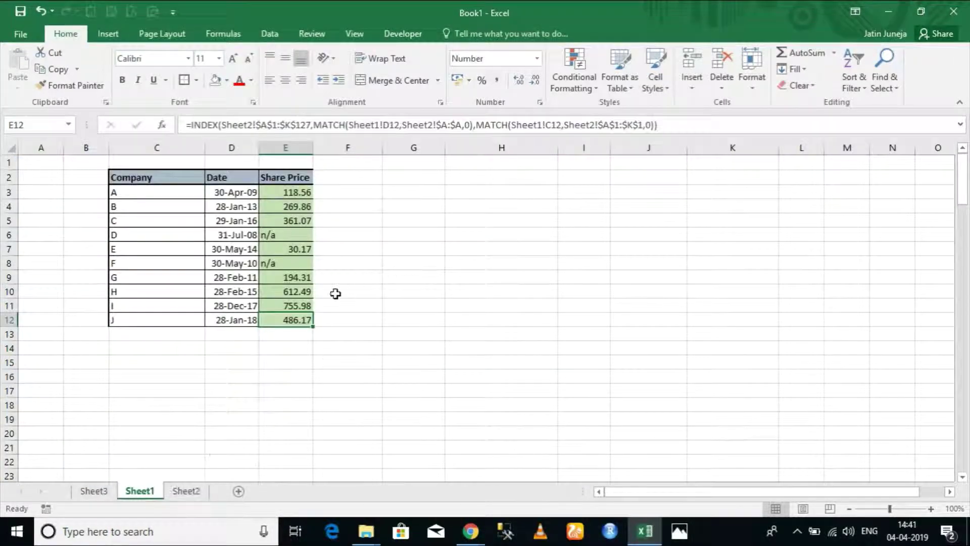
- Remove the filter from the Sheet2 table, move to cell A1 and return to Sheet1
{"action": "left_click", "coordinate": [190, 494]}
{"action": "key", "text": "ctrl+shift+l"}
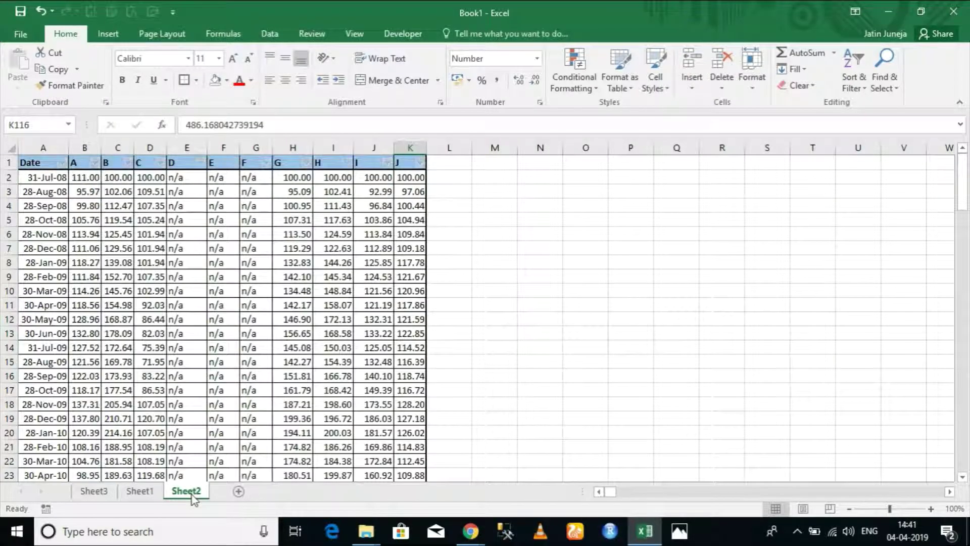
{"action": "key", "text": "ctrl+Home"}
{"action": "key", "text": "Down"}
{"action": "key", "text": "Up"}
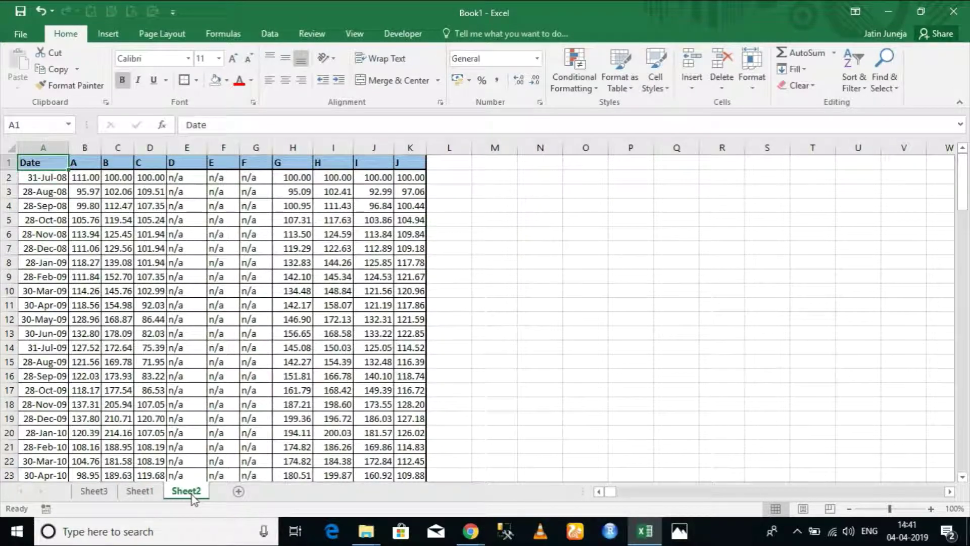
{"action": "left_click", "coordinate": [136, 495], "text": "ctrl"}
{"action": "left_click", "coordinate": [139, 497]}
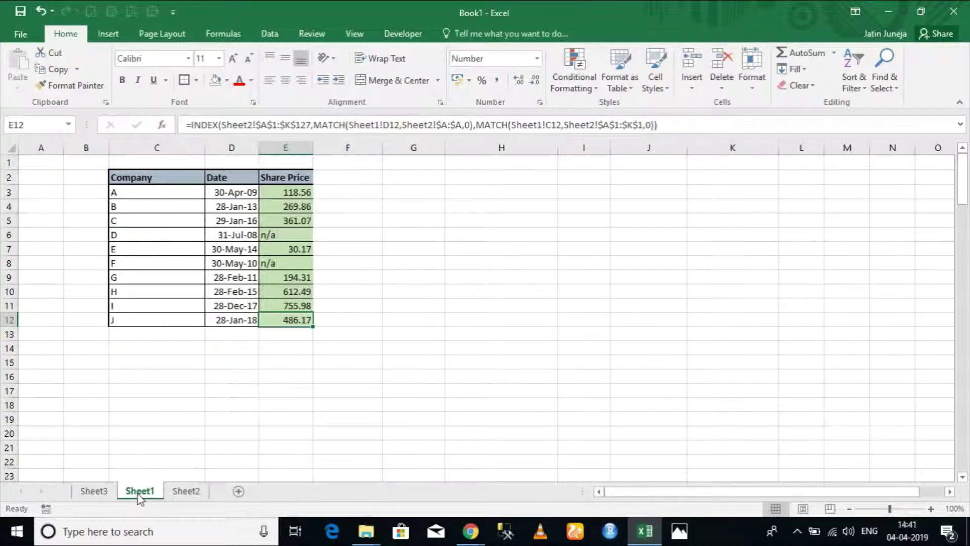